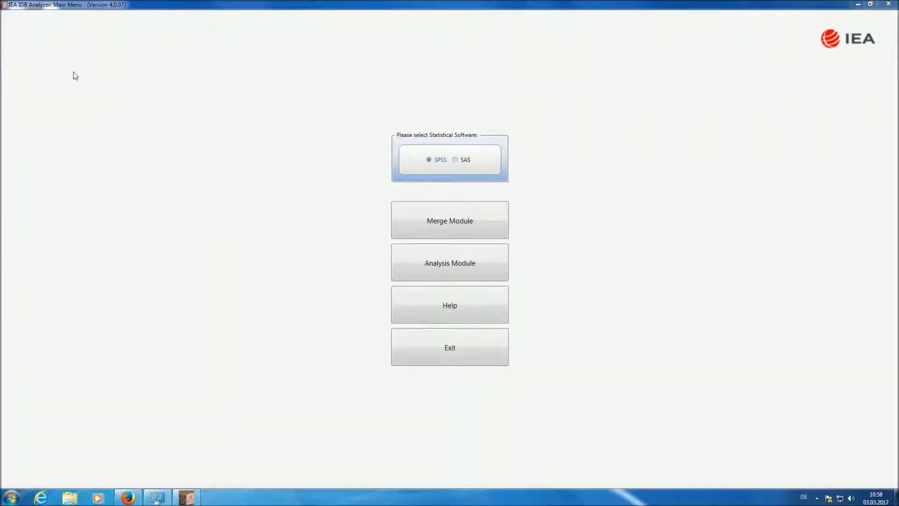
# Open the Analysis Module and load Merged_PIRLS_Data.sav from the Examples folder.
pyautogui.click(443, 263)
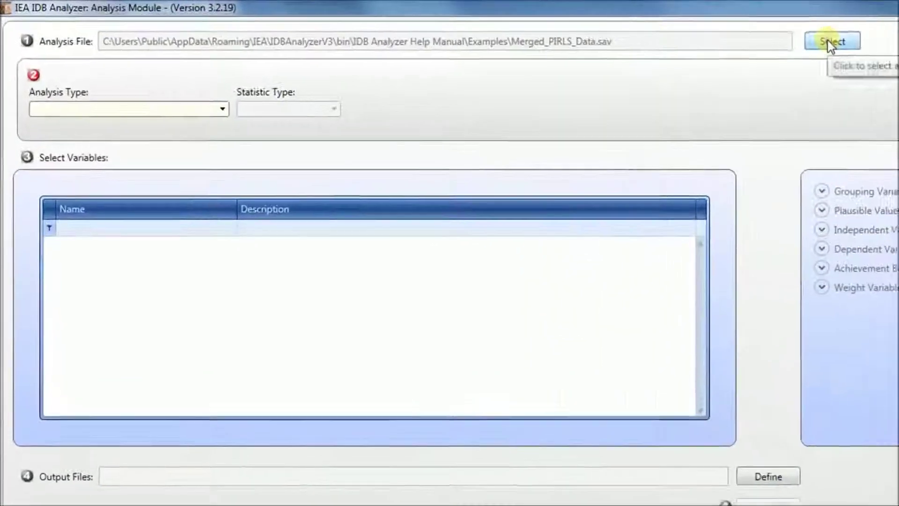
pyautogui.click(487, 23)
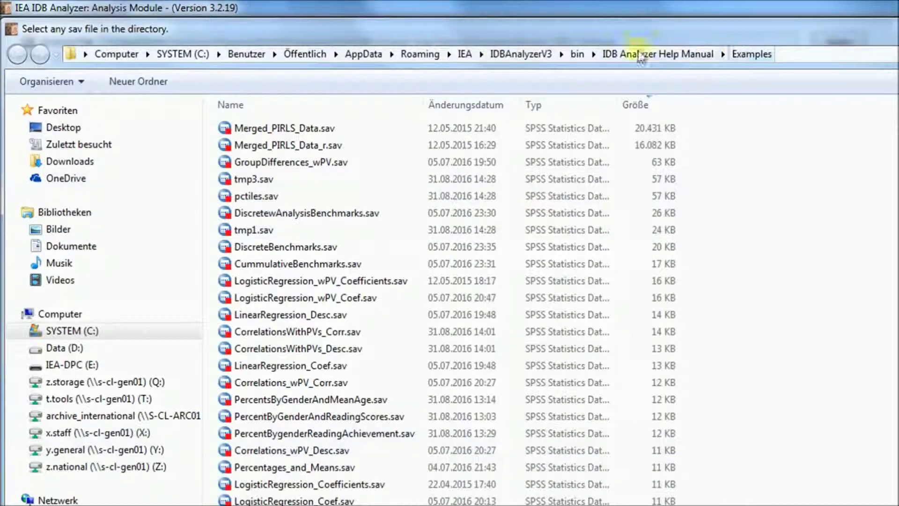
pyautogui.click(293, 131)
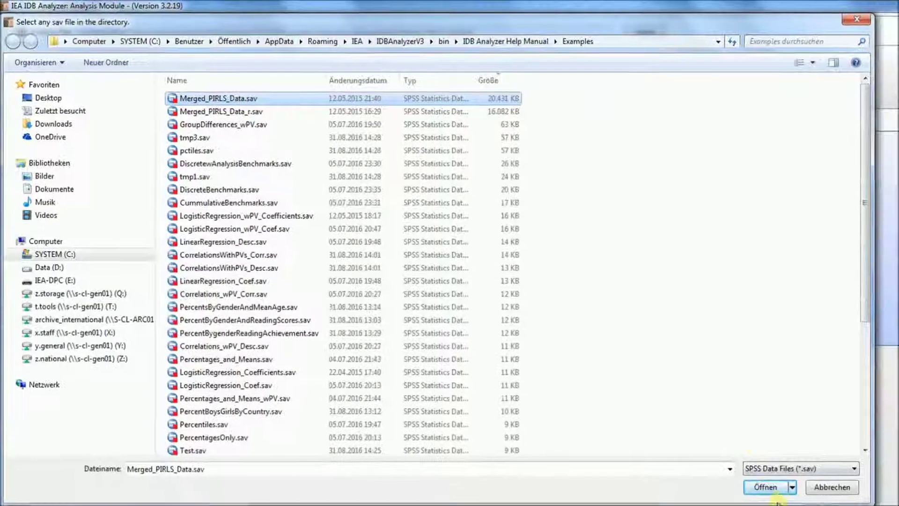
pyautogui.click(769, 487)
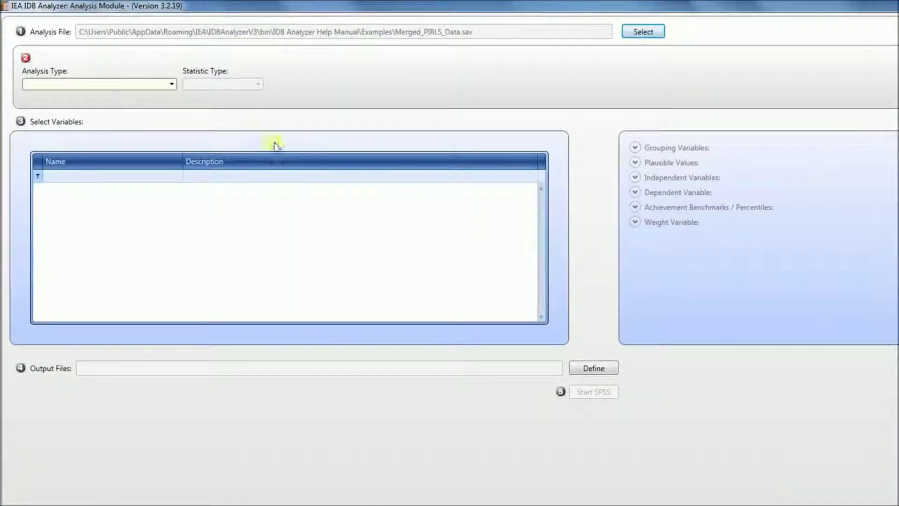
# Choose PIRLS (Using Student Weights) analysis, Benchmarks statistic and Cumulative benchmark option.
pyautogui.click(171, 85)
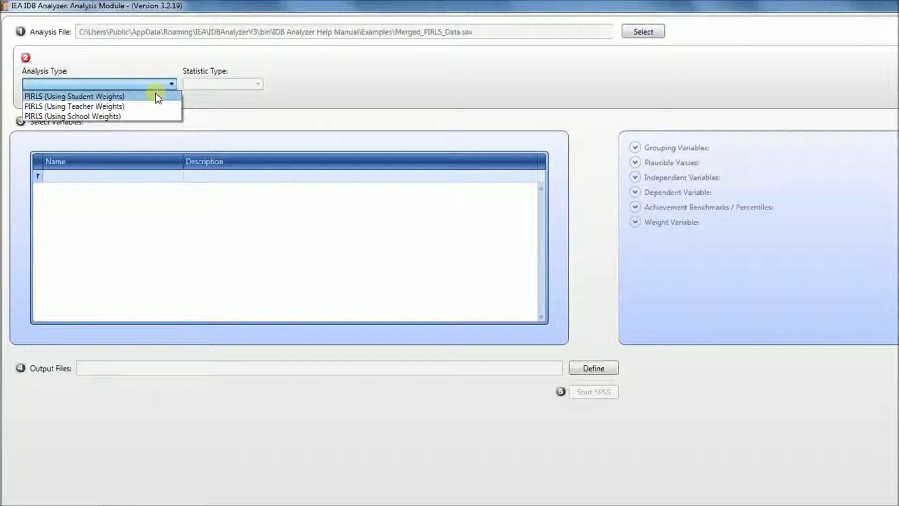
pyautogui.click(159, 96)
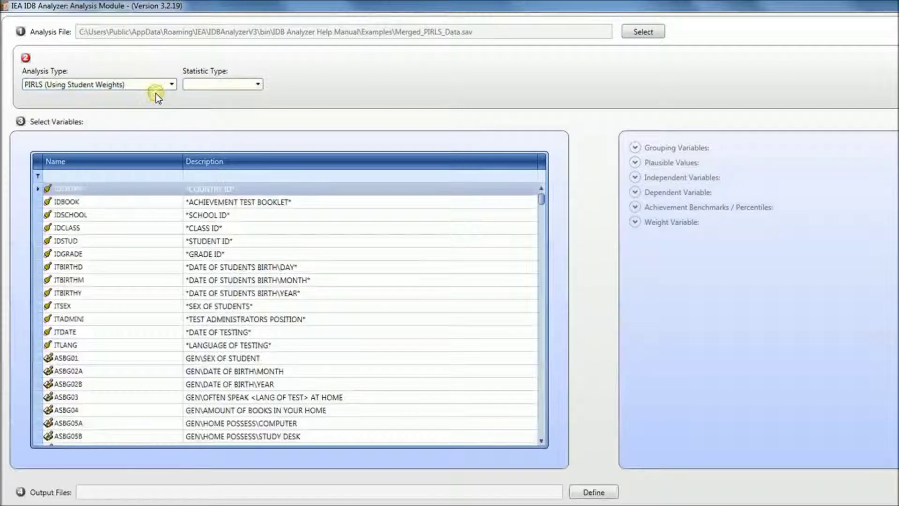
pyautogui.click(208, 85)
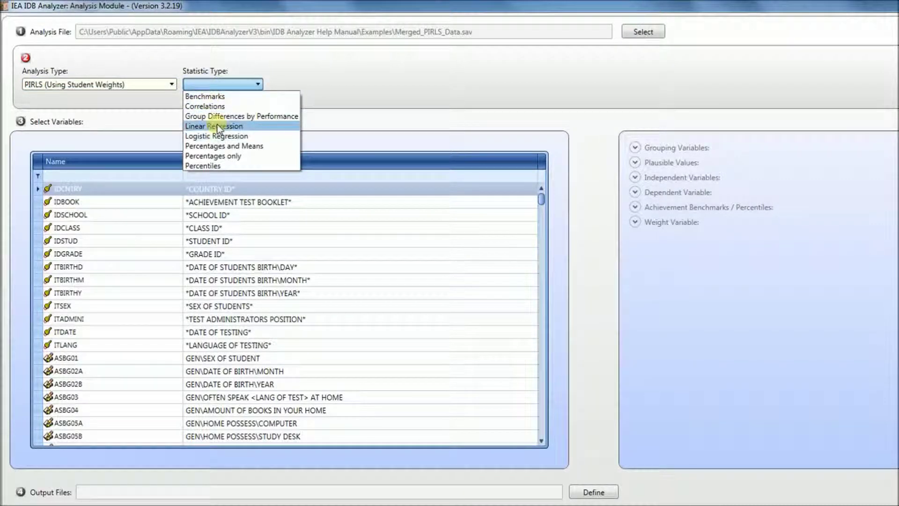
pyautogui.click(220, 96)
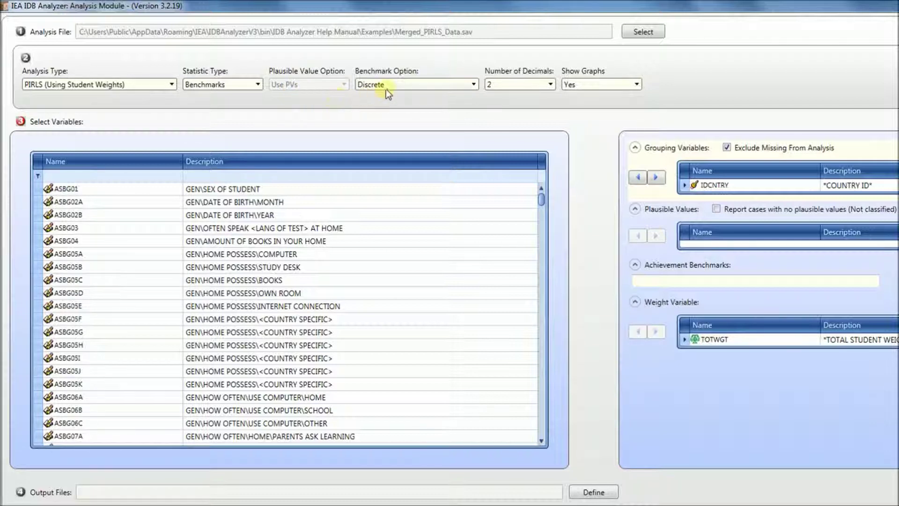
pyautogui.click(400, 86)
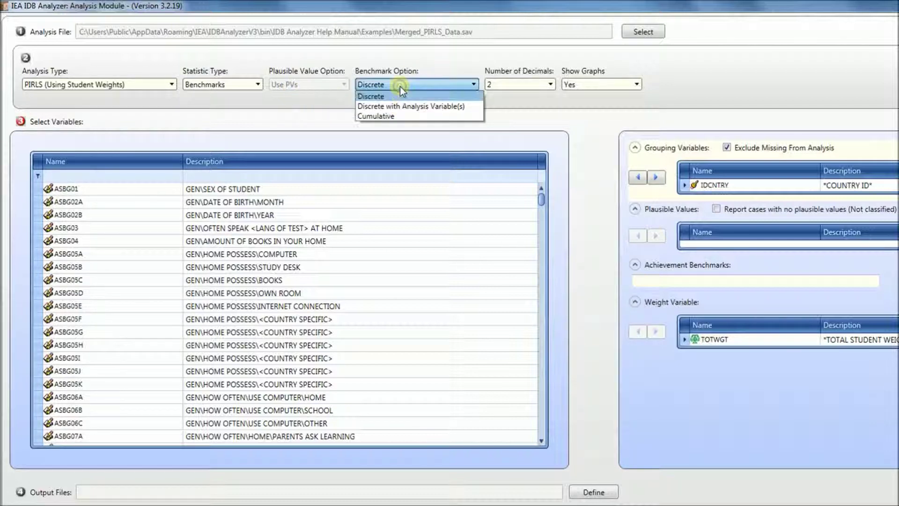
pyautogui.click(400, 116)
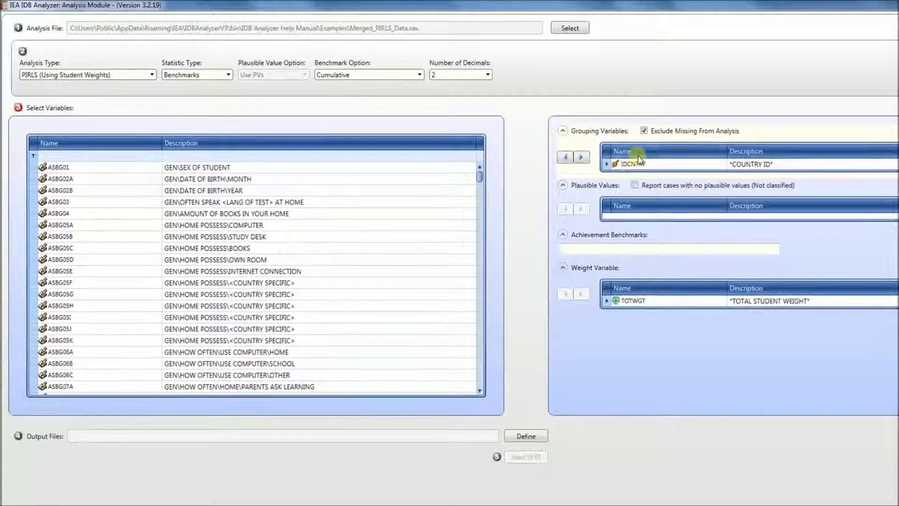
pyautogui.click(596, 216)
# Add ASRREA01-05 as the plausible values, then bring up the Help Manual.
pyautogui.click(77, 168)
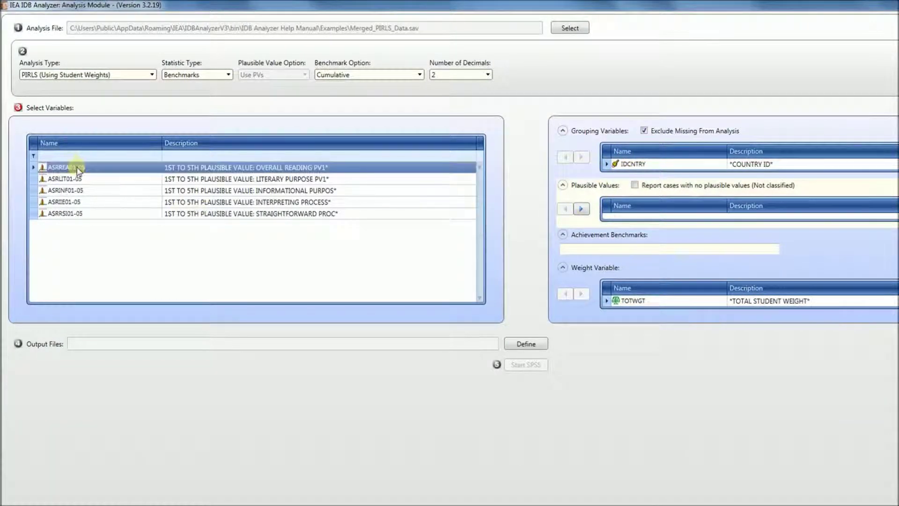
pyautogui.click(581, 209)
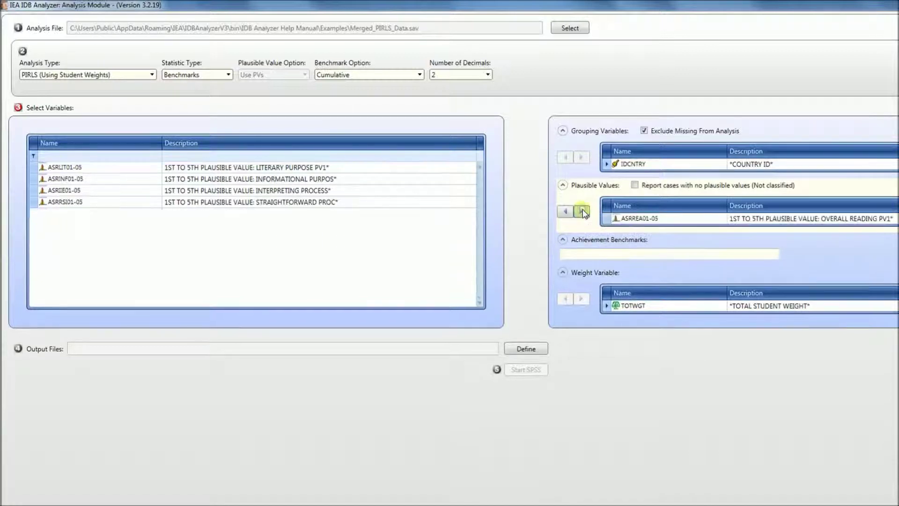
pyautogui.click(600, 253)
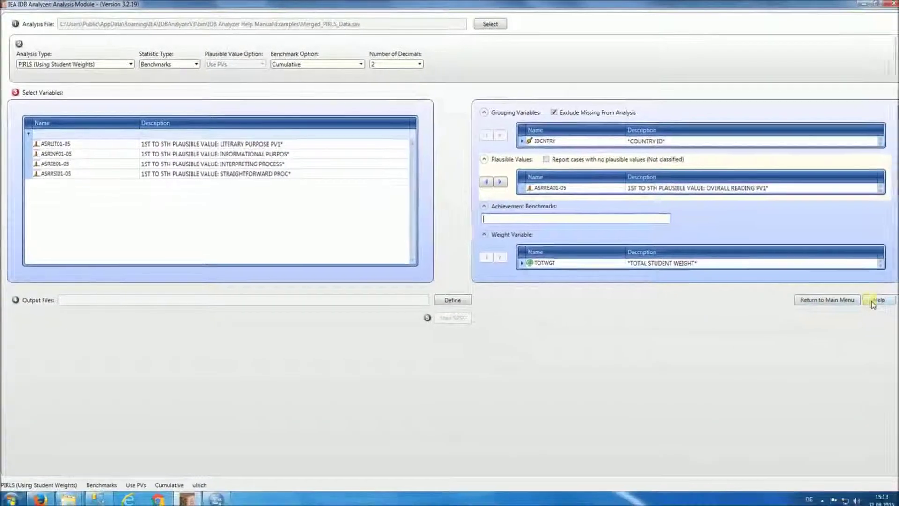
pyautogui.click(872, 301)
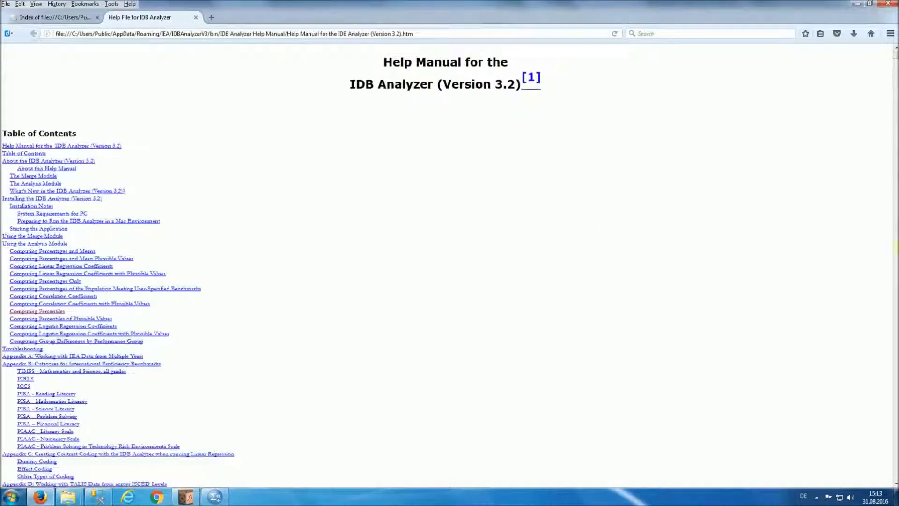
# Read the PIRLS cutscores 625, 550, 475, 400 in Appendix B, then return to IDB Analyzer.
pyautogui.moveTo(895, 56); pyautogui.dragTo(894, 65)
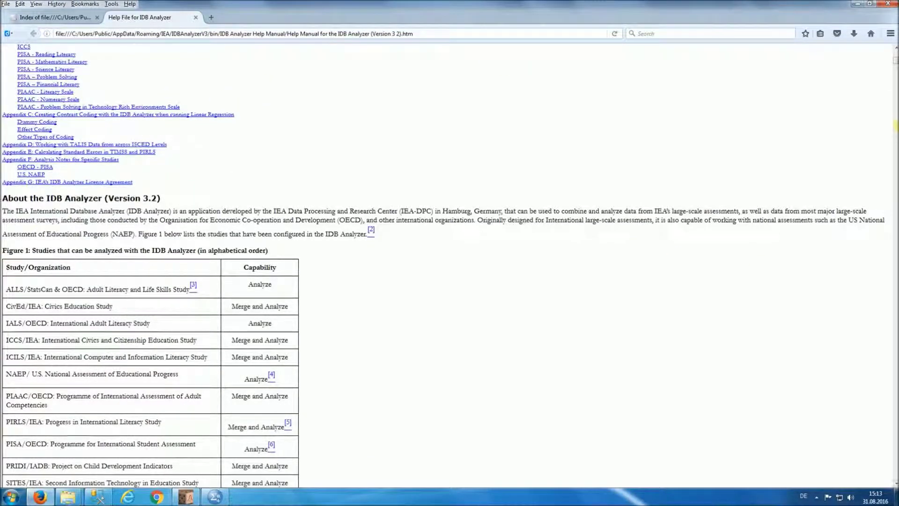
pyautogui.moveTo(894, 64); pyautogui.dragTo(894, 58)
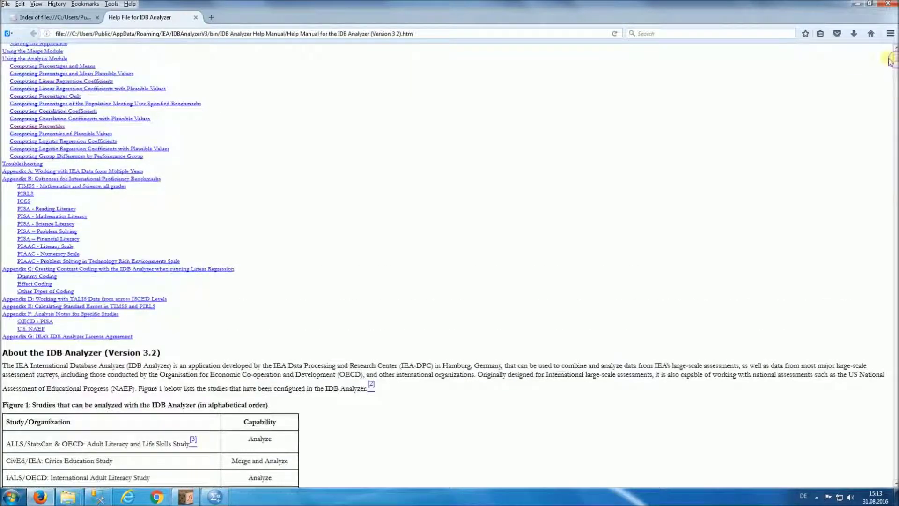
pyautogui.click(142, 180)
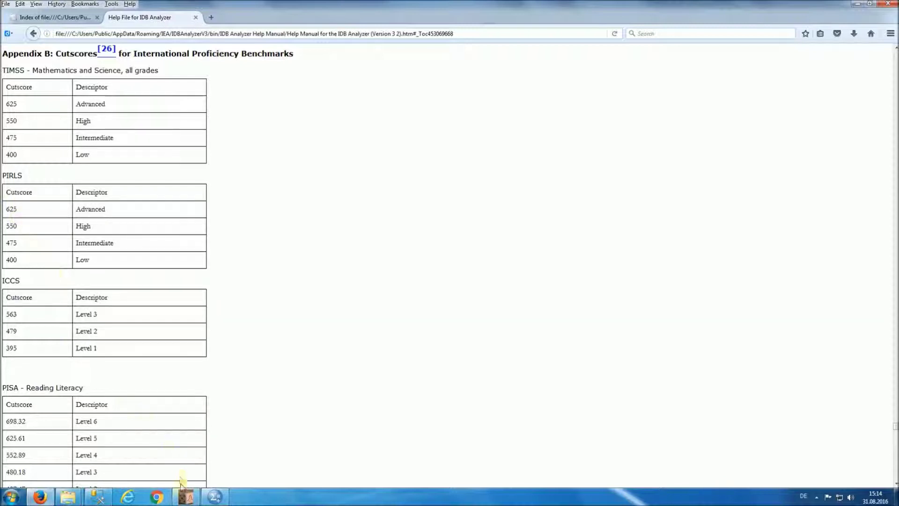
pyautogui.click(186, 497)
pyautogui.click(499, 218)
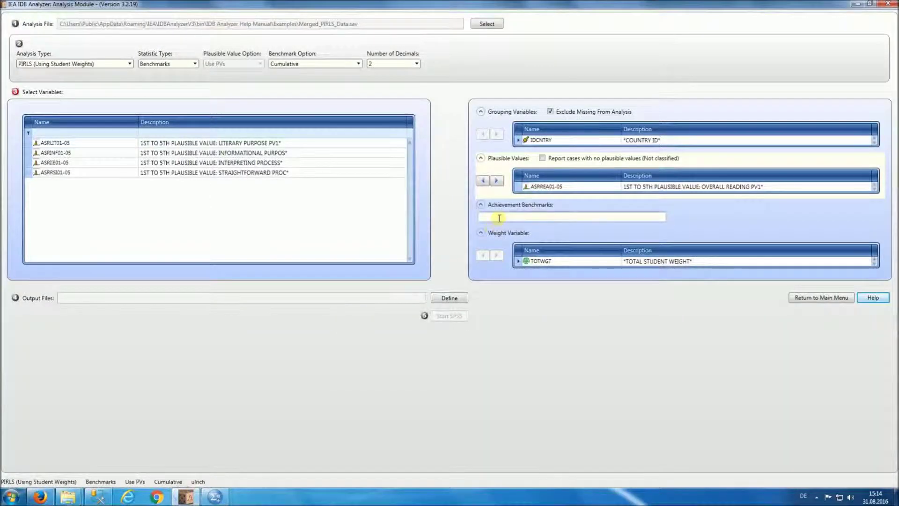
pyautogui.write('400')
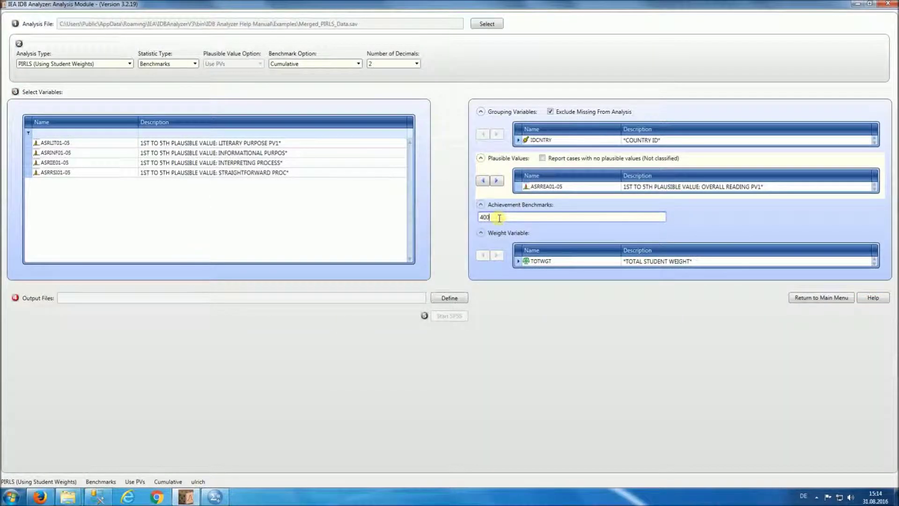
pyautogui.write(' 475 550 625')
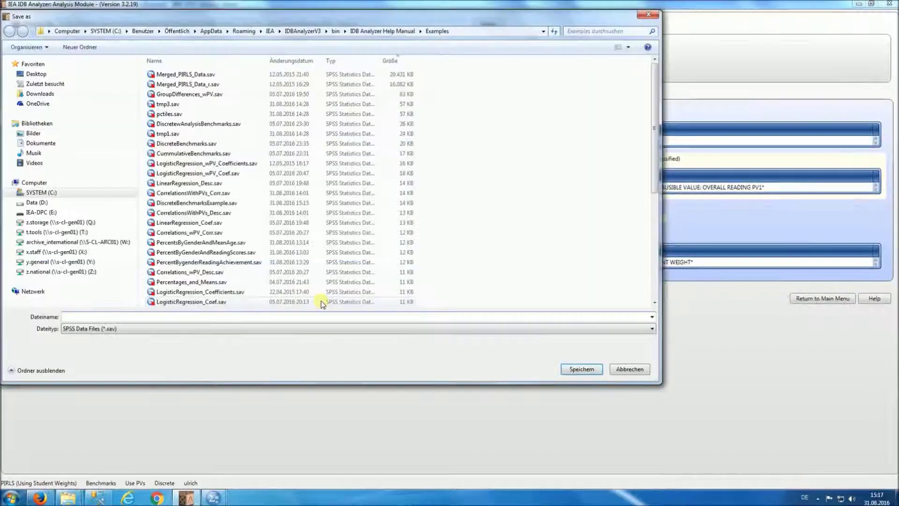
pyautogui.write('B')
pyautogui.write('enchmarks')
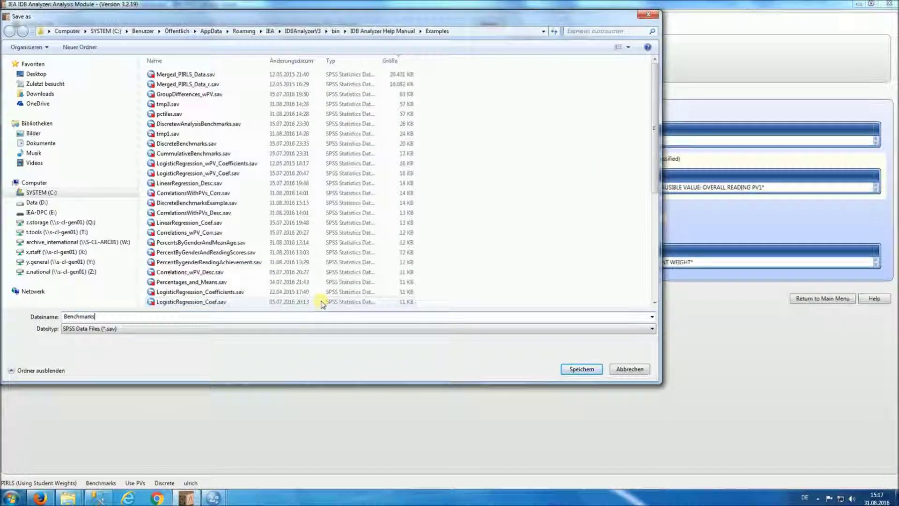
pyautogui.write('Cumulati')
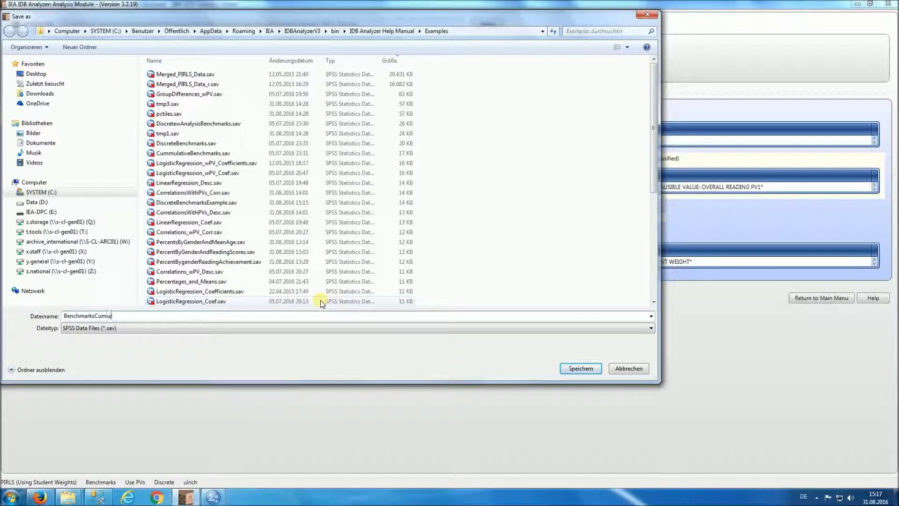
pyautogui.write('ve')
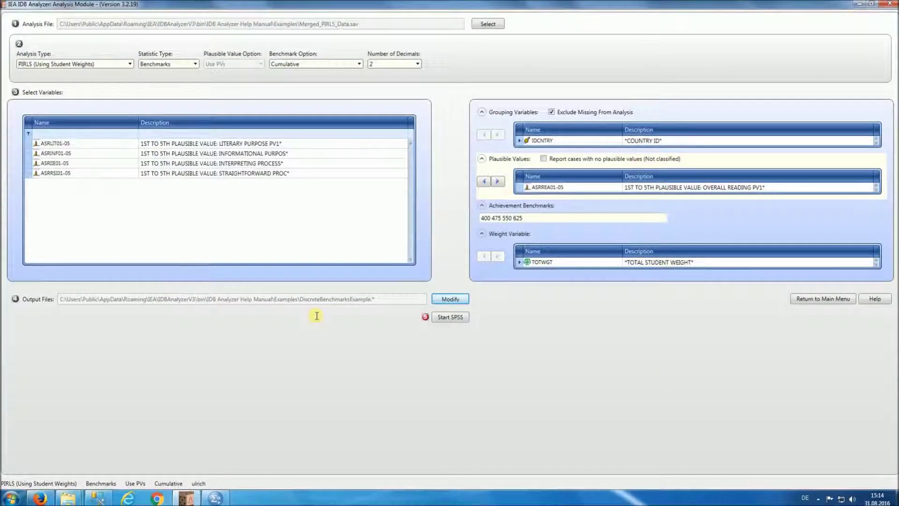
pyautogui.click(444, 318)
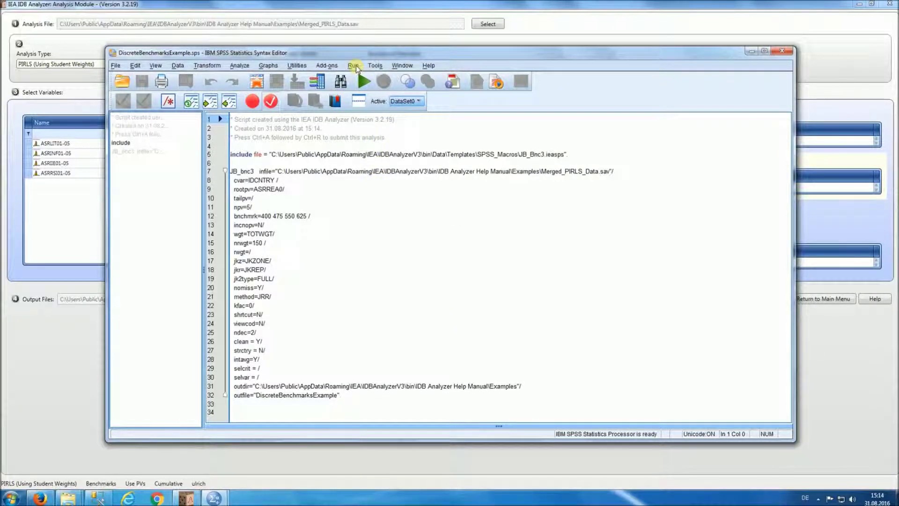
# Run all of the generated benchmark syntax in the SPSS Syntax Editor.
pyautogui.moveTo(235, 136); pyautogui.dragTo(379, 144)
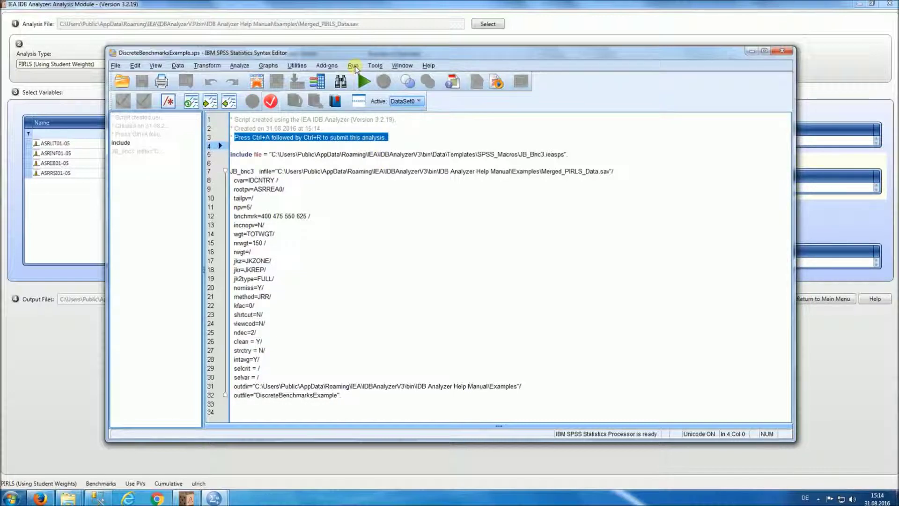
pyautogui.click(353, 66)
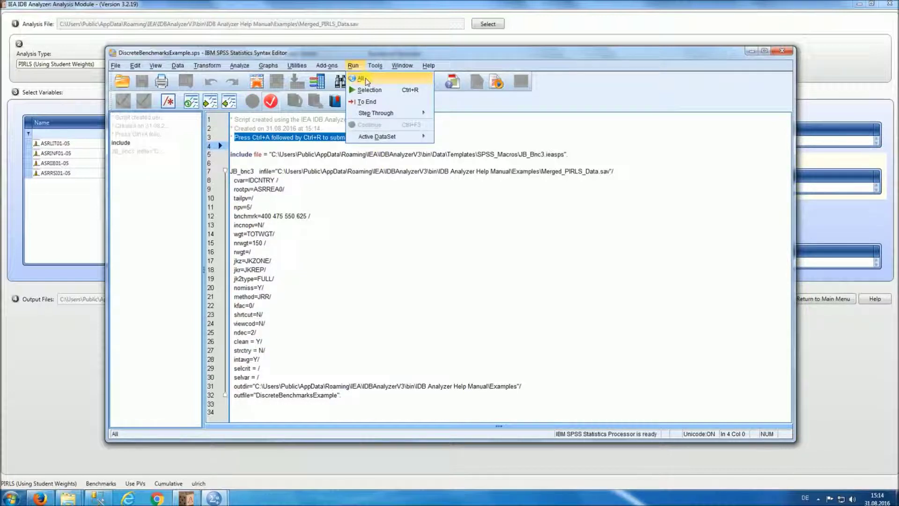
pyautogui.click(366, 80)
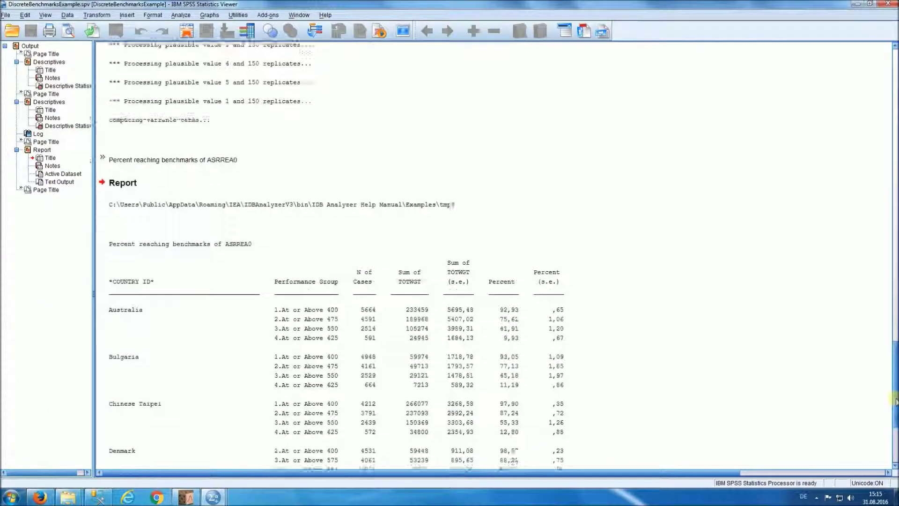
# Review the per-country cumulative benchmark percentages in the Viewer, then return to IDB Analyzer.
pyautogui.moveTo(895, 401); pyautogui.dragTo(895, 140)
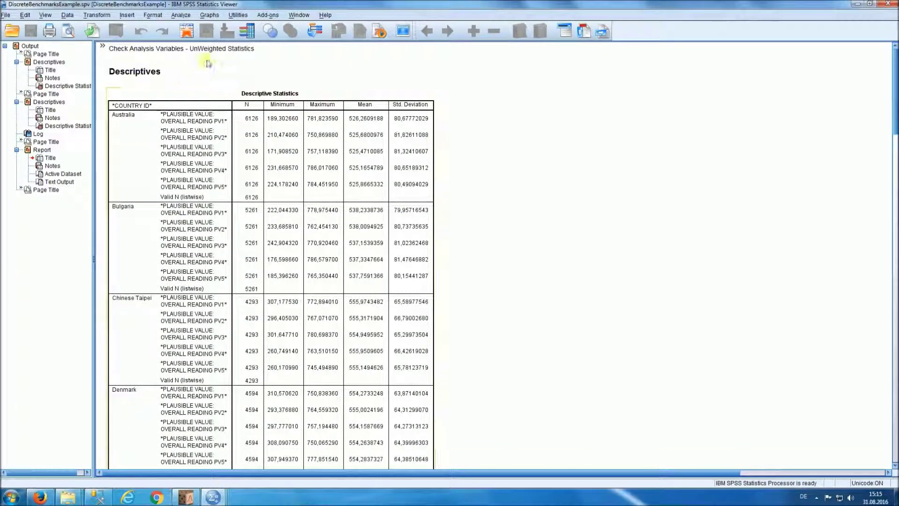
pyautogui.click(148, 90)
pyautogui.click(552, 195)
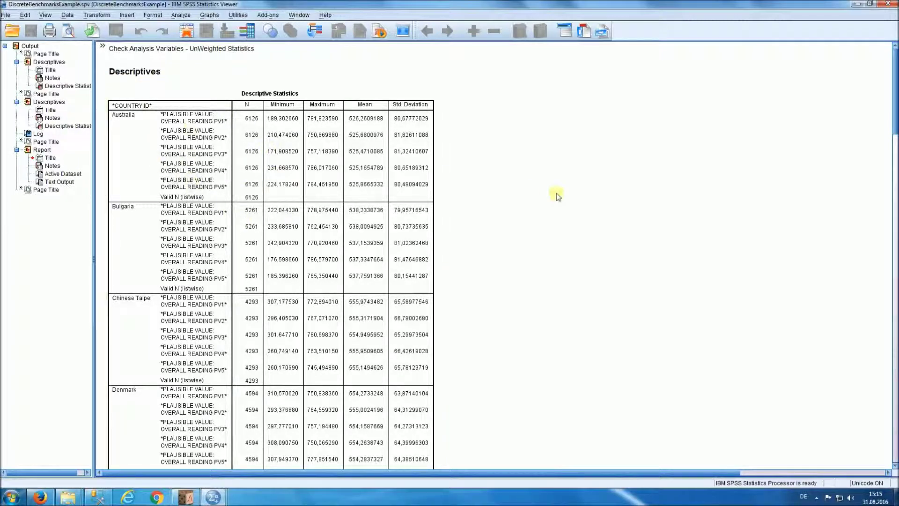
pyautogui.moveTo(895, 59); pyautogui.dragTo(895, 262)
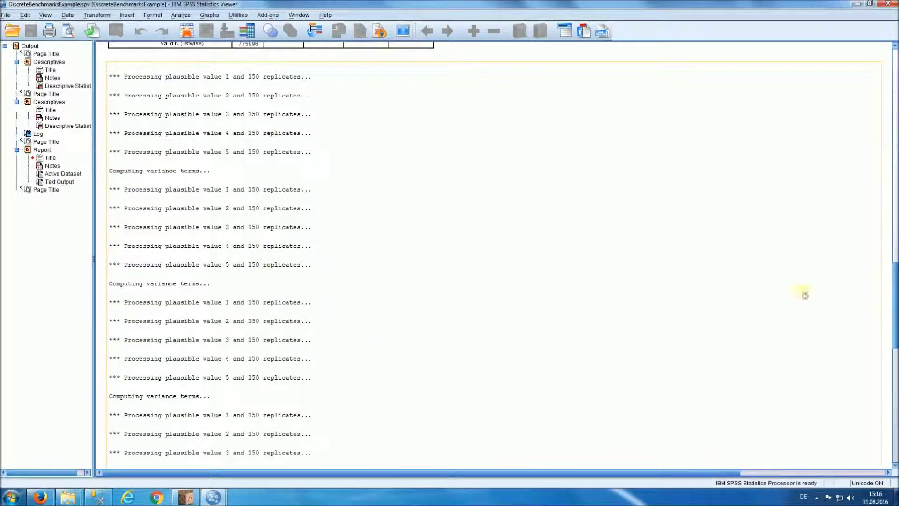
pyautogui.moveTo(893, 279); pyautogui.dragTo(895, 389)
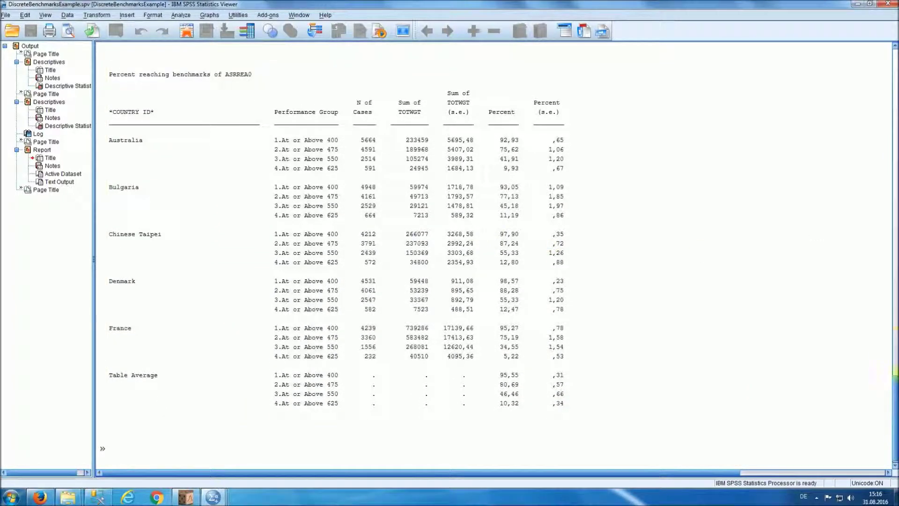
pyautogui.scroll(2, 461, 248)
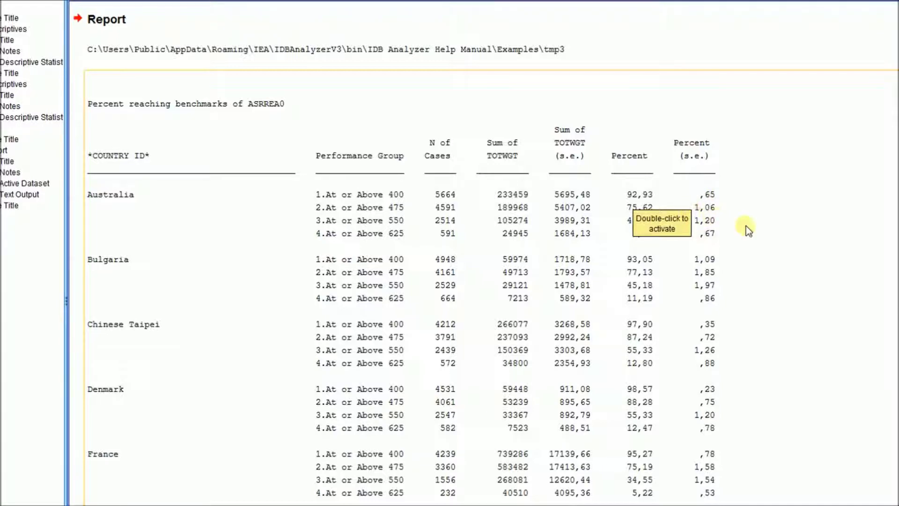
pyautogui.scroll(-2, 894, 398)
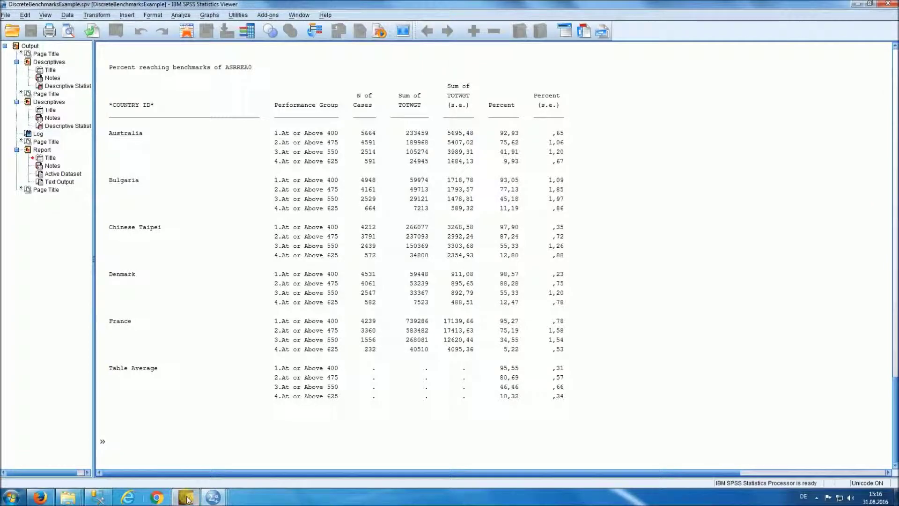
pyautogui.click(185, 440)
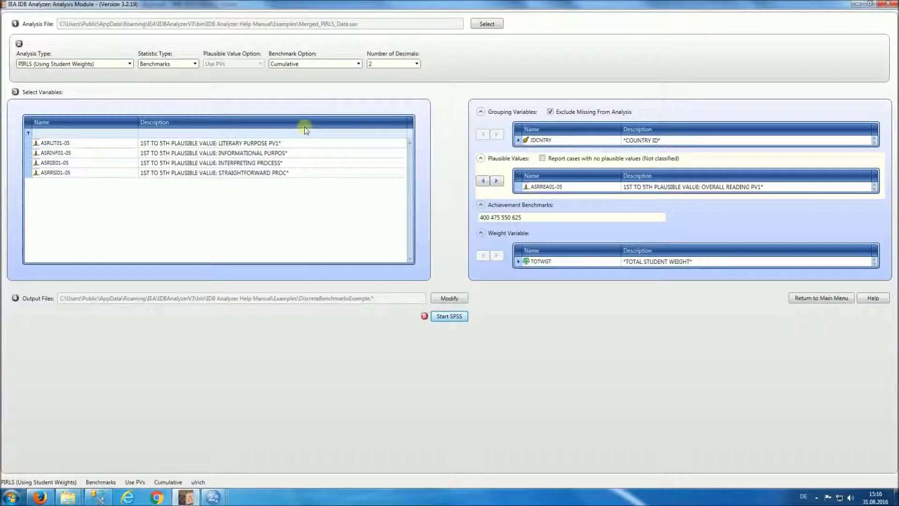
# Switch the benchmark option to Discrete with ASRREA01-05 as plausible values.
pyautogui.click(358, 65)
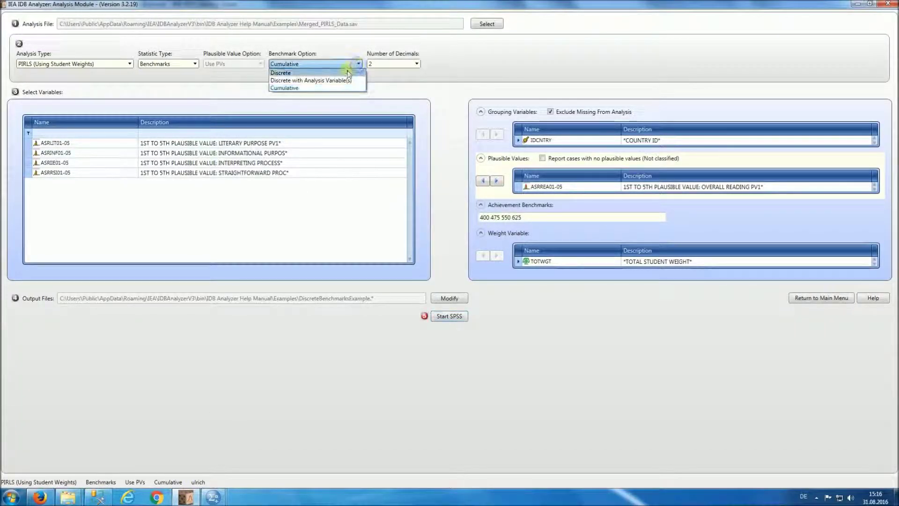
pyautogui.click(346, 73)
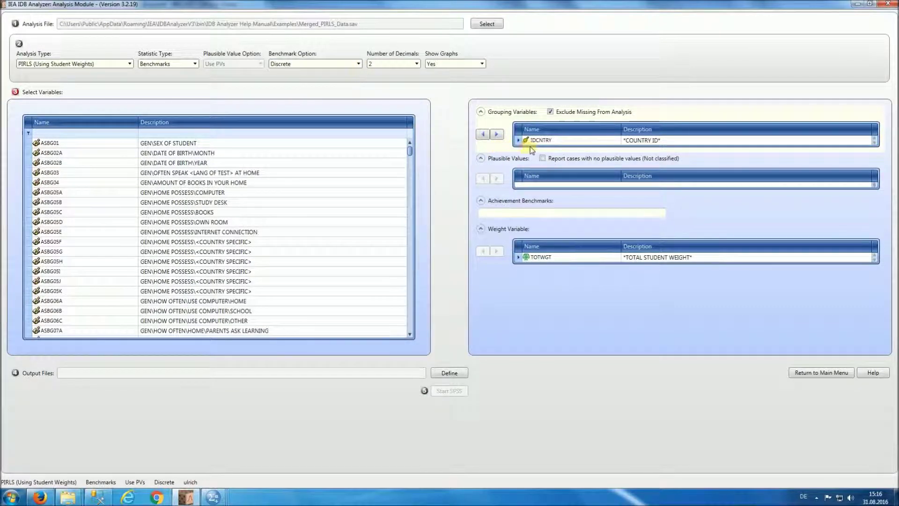
pyautogui.click(511, 188)
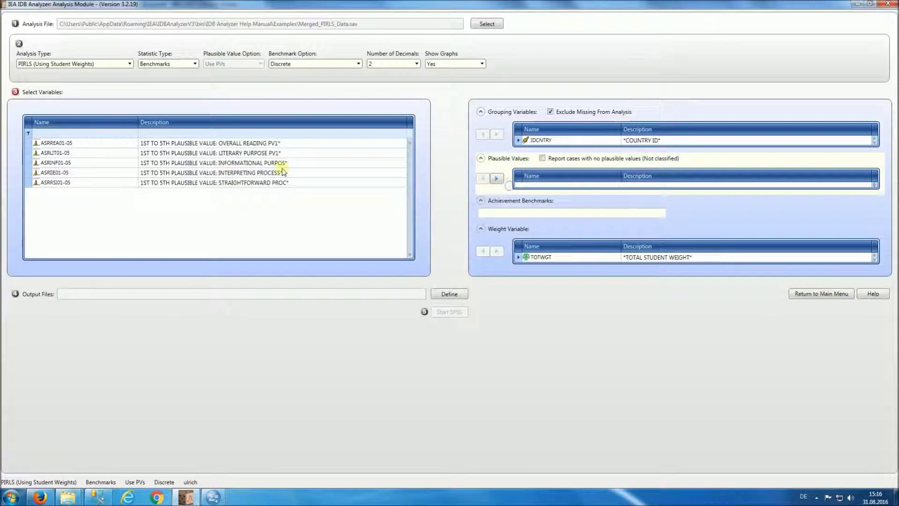
pyautogui.doubleClick(110, 145)
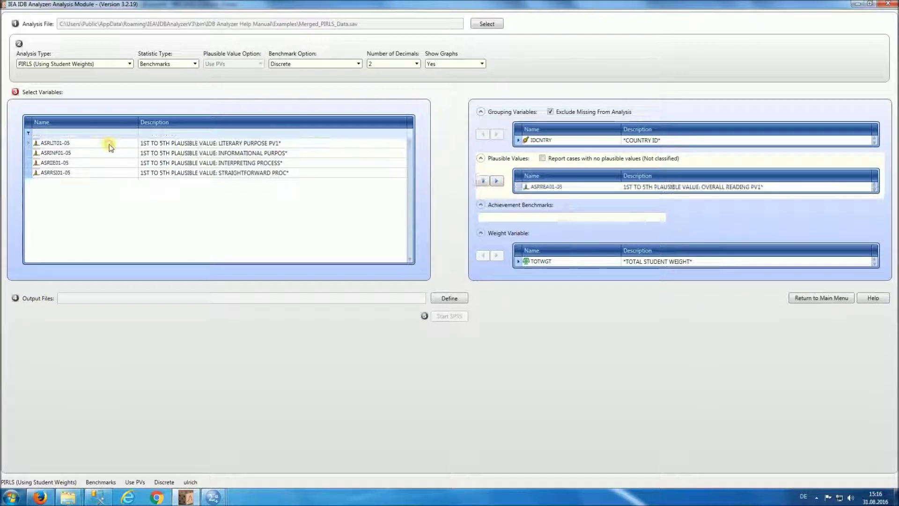
pyautogui.click(490, 218)
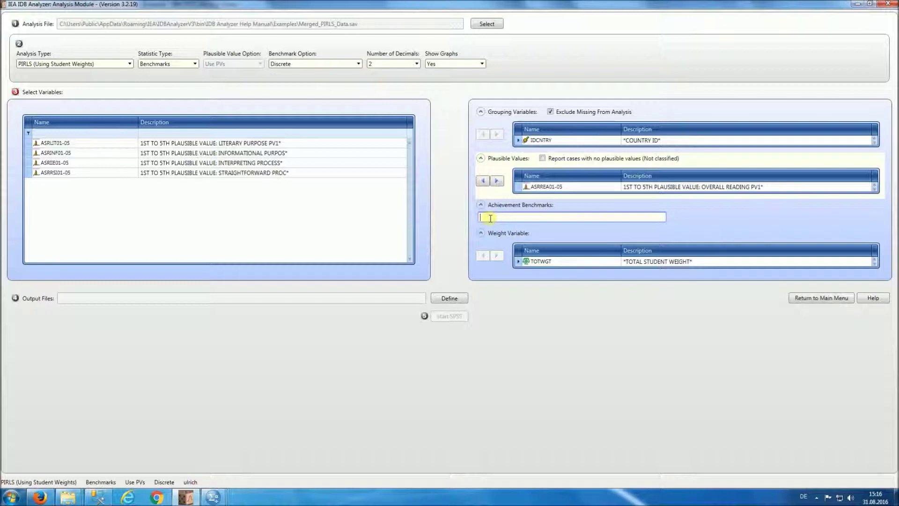
pyautogui.write('400 475')
pyautogui.press('BackSpace')
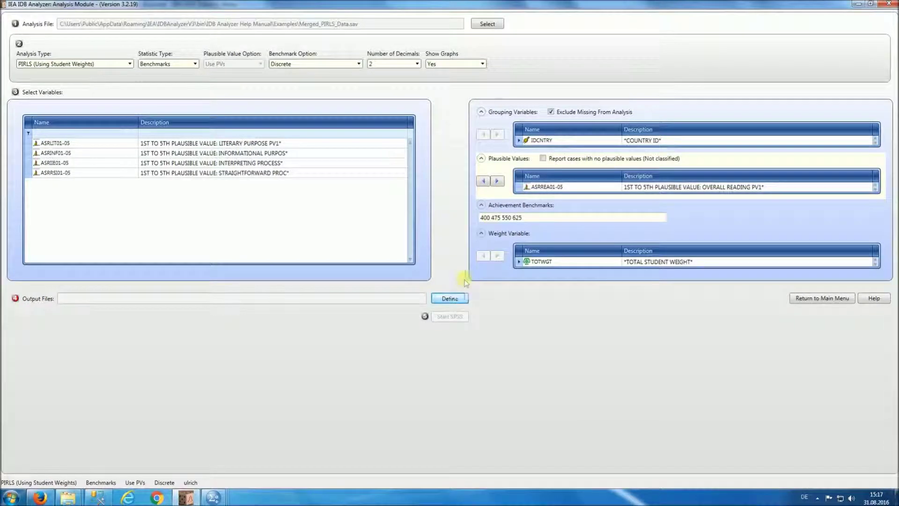
pyautogui.click(442, 300)
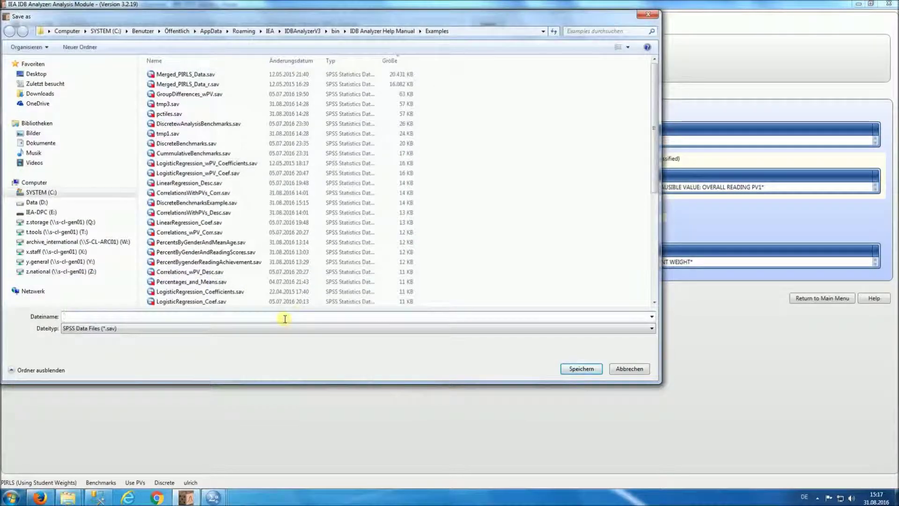
pyautogui.write('BenchmarksDis')
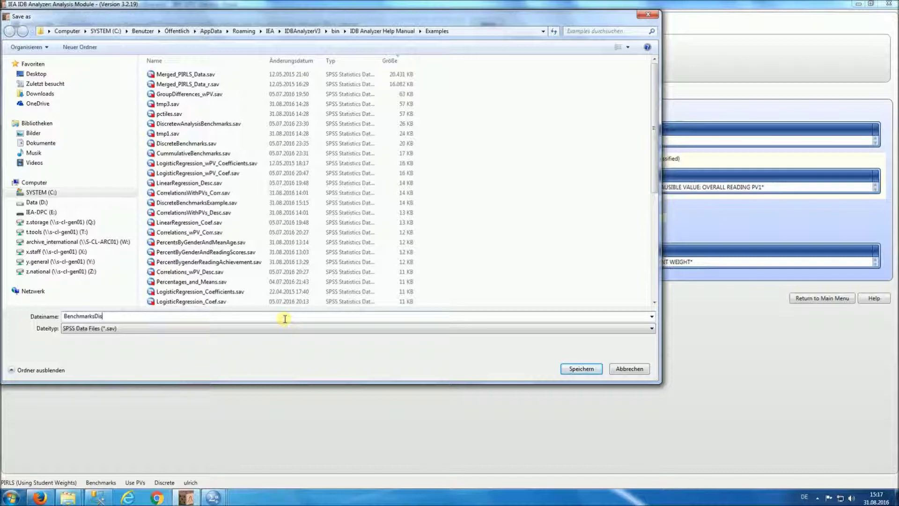
pyautogui.write('crete')
pyautogui.press('Return')
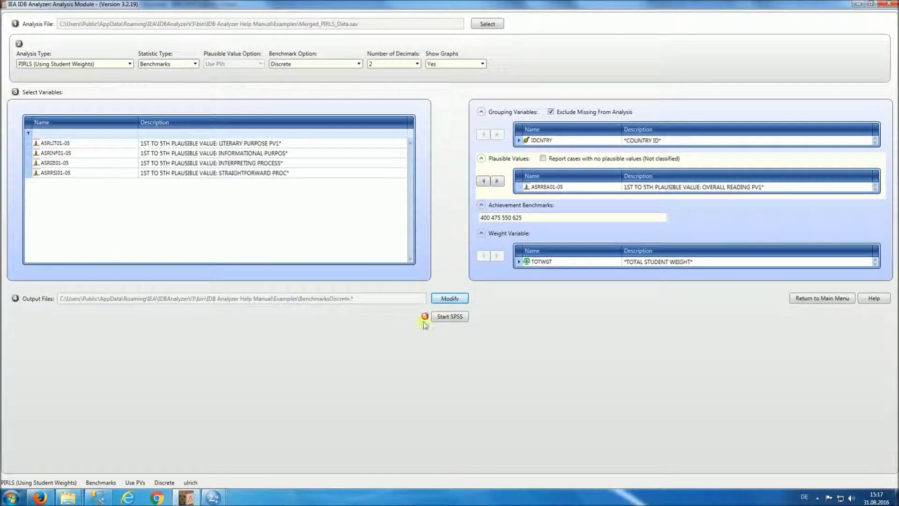
pyautogui.click(450, 317)
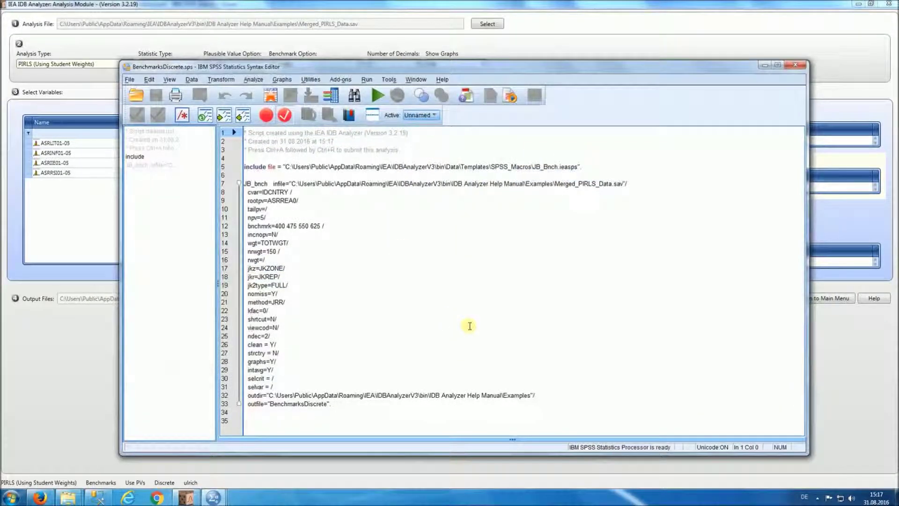
pyautogui.click(366, 80)
# Run the entire BenchmarksDiscrete syntax and scroll down to the Percents table.
pyautogui.click(375, 93)
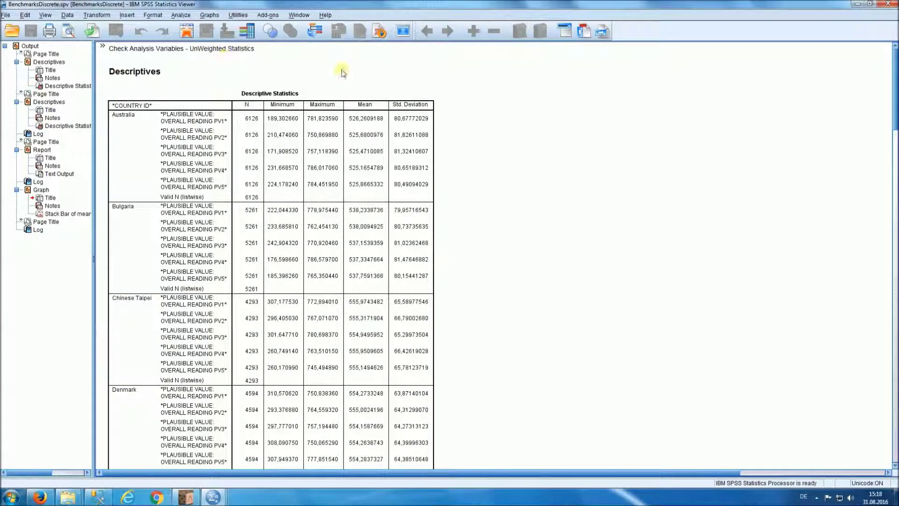
pyautogui.moveTo(895, 78); pyautogui.dragTo(895, 164)
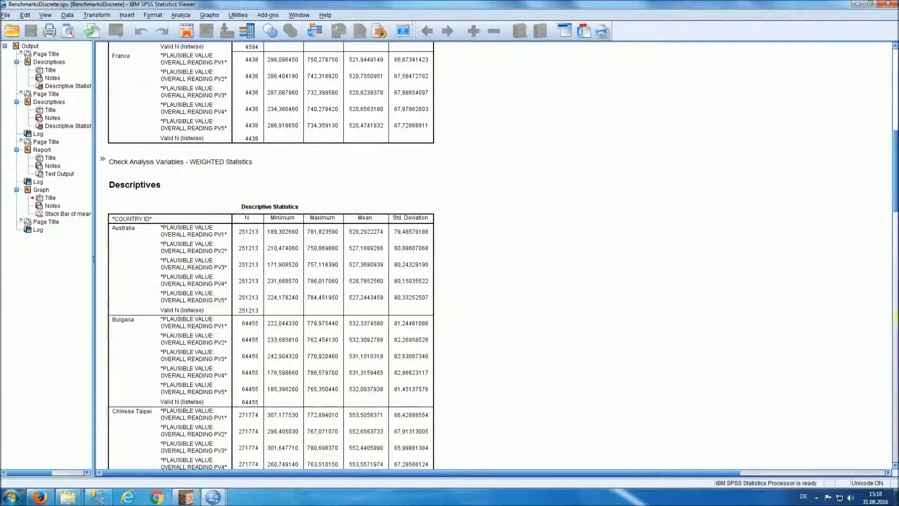
pyautogui.scroll(-15, 487, 267)
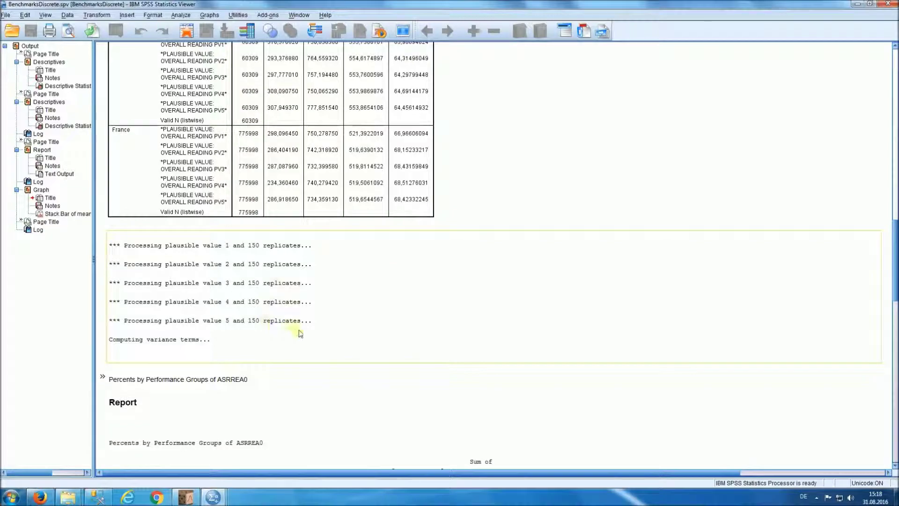
pyautogui.scroll(-1, 894, 247)
pyautogui.scroll(-10, 894, 247)
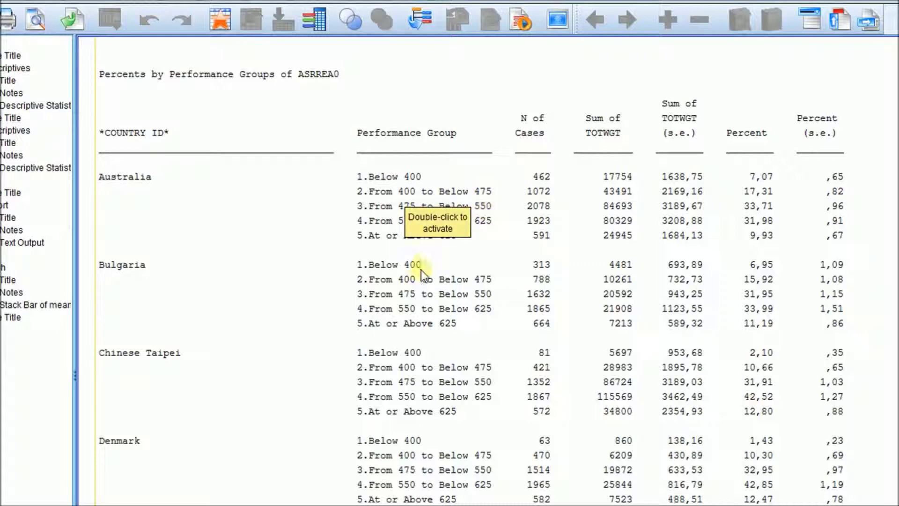
# Inspect the country percentages table and stacked bar graph, then return to IDB Analyzer.
pyautogui.click(406, 302)
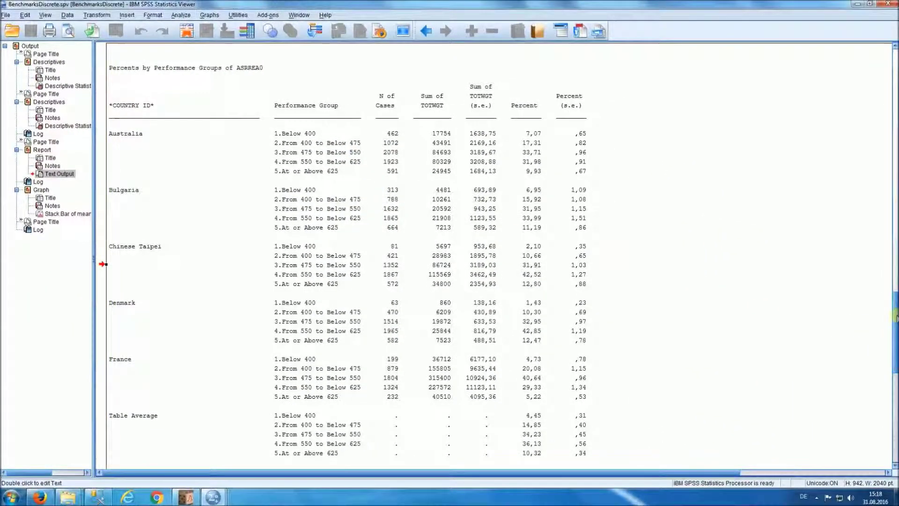
pyautogui.moveTo(895, 318); pyautogui.dragTo(895, 400)
pyautogui.click(373, 355)
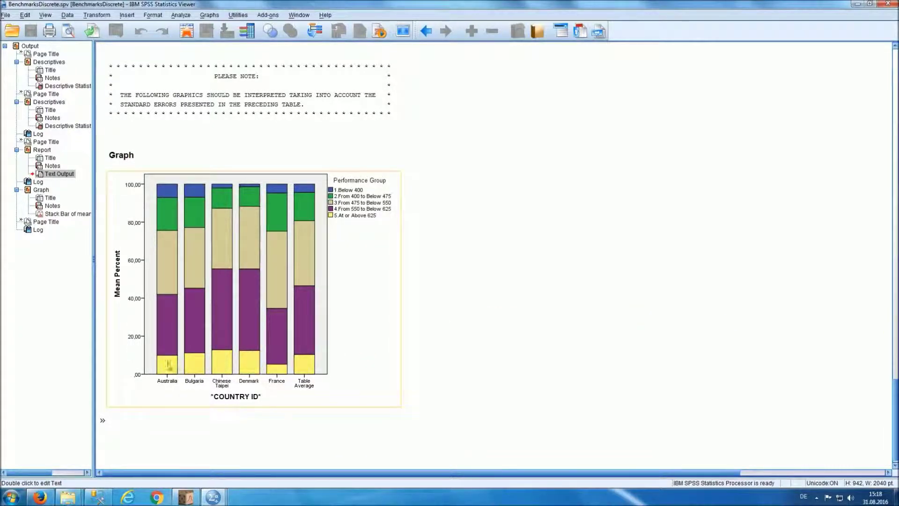
pyautogui.click(165, 347)
pyautogui.click(188, 499)
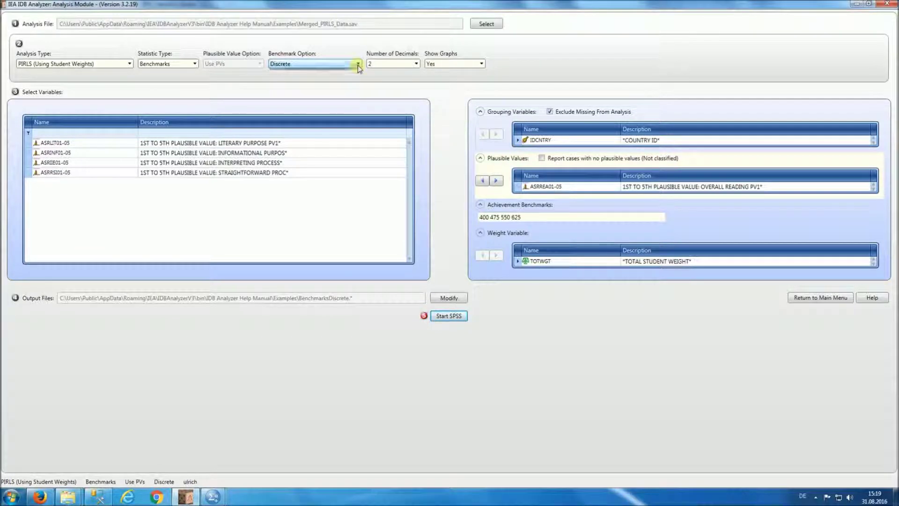
# Switch to Discrete with Analysis Variable(s) and add ASBGSMR, found by filtering descriptions for 'motiv'.
pyautogui.click(356, 68)
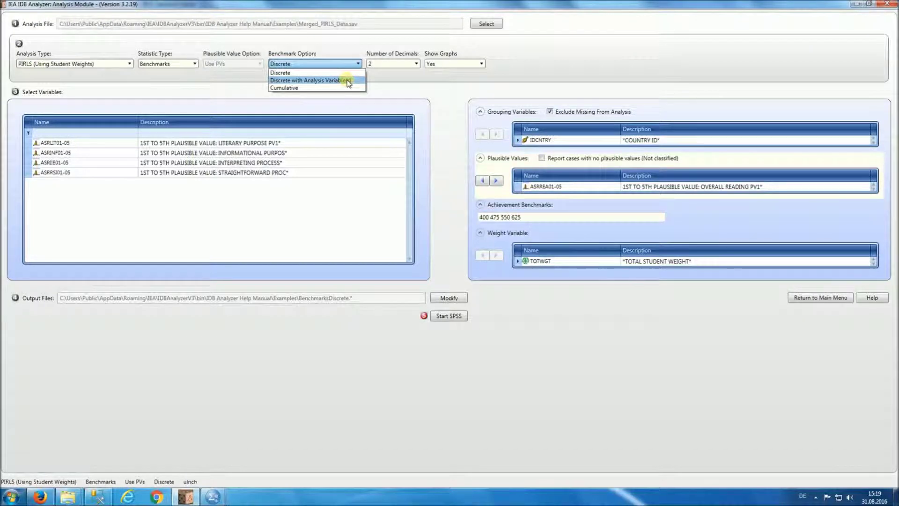
pyautogui.click(348, 80)
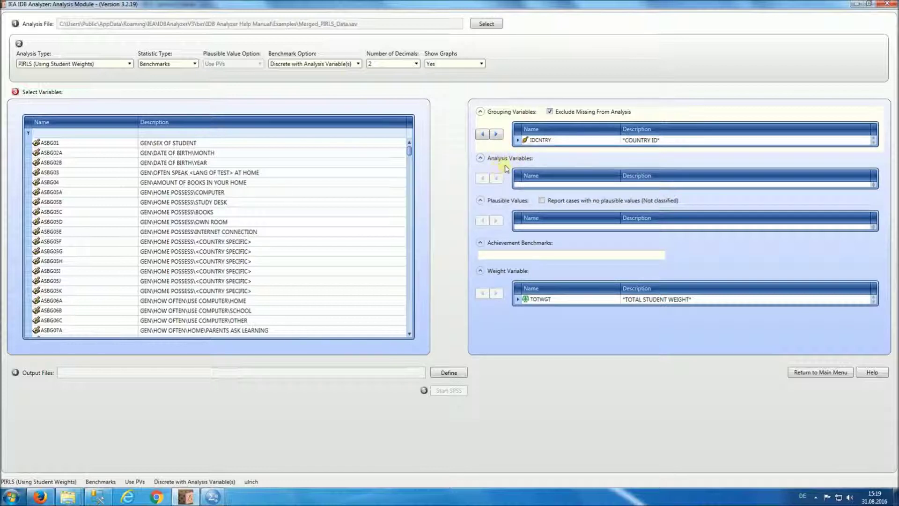
pyautogui.click(508, 175)
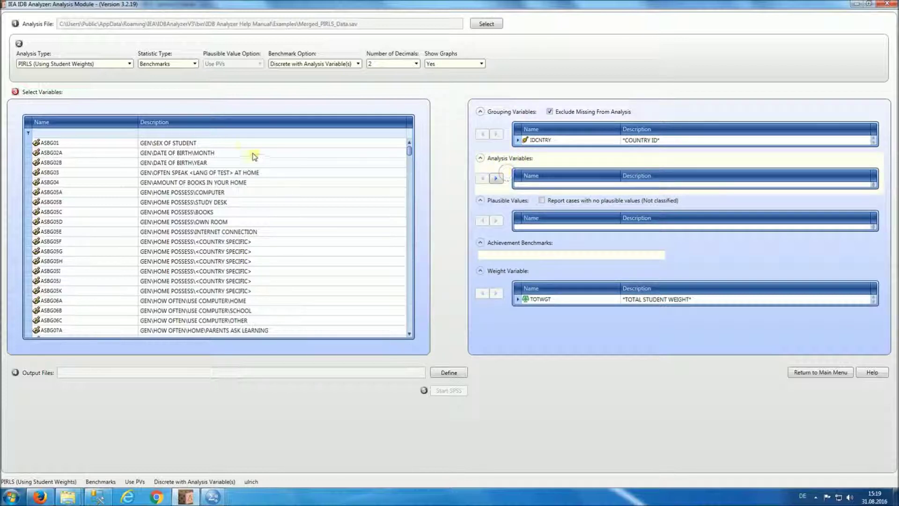
pyautogui.click(238, 134)
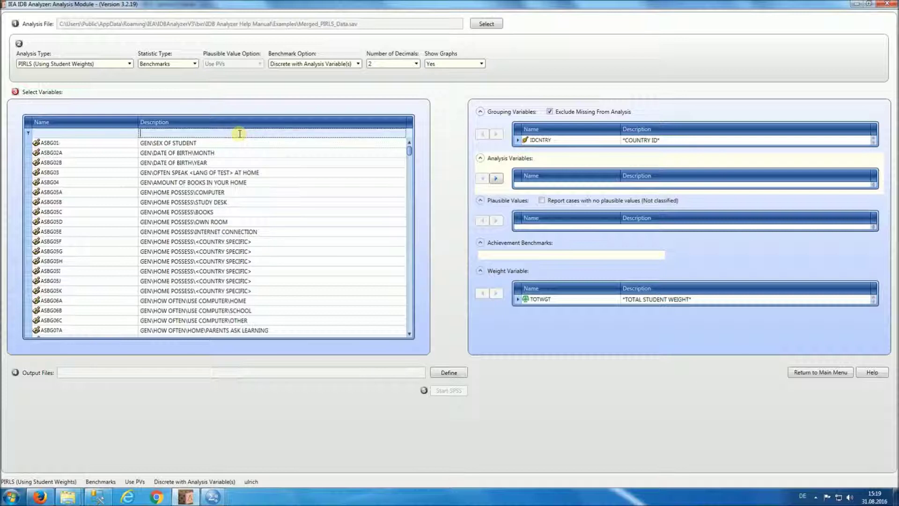
pyautogui.write('motiv')
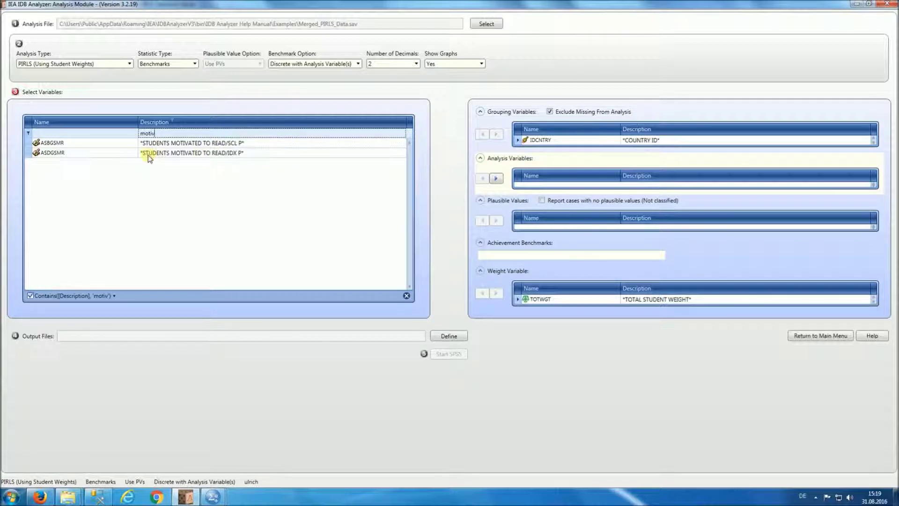
pyautogui.click(156, 144)
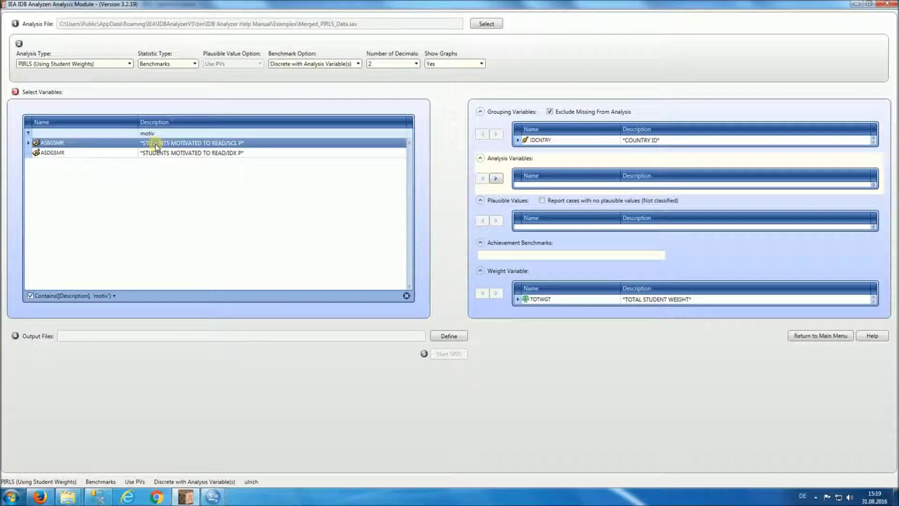
pyautogui.click(492, 179)
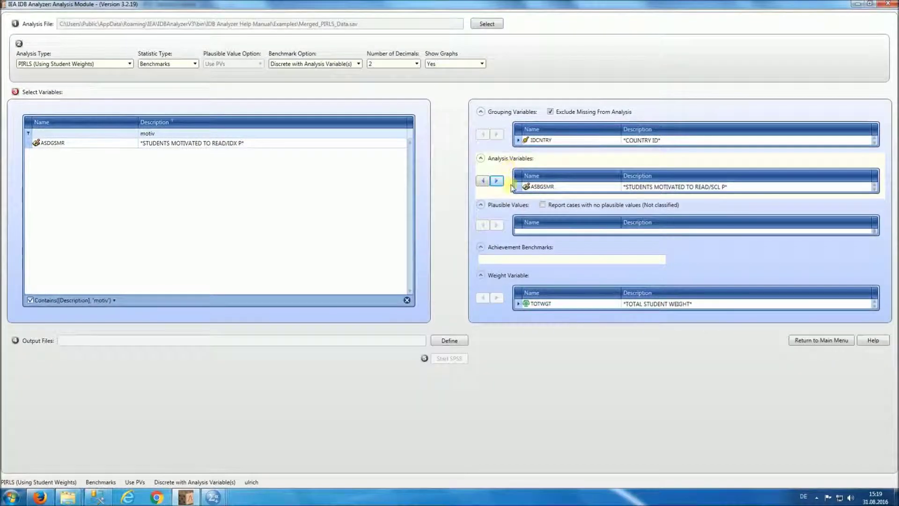
# Add ASRREA01-05 as plausible values and start defining the output file location.
pyautogui.click(510, 220)
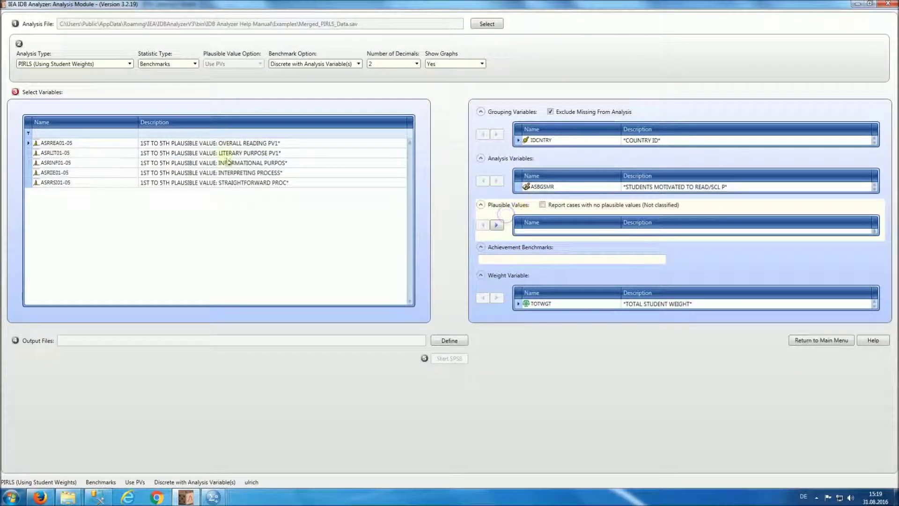
pyautogui.doubleClick(83, 144)
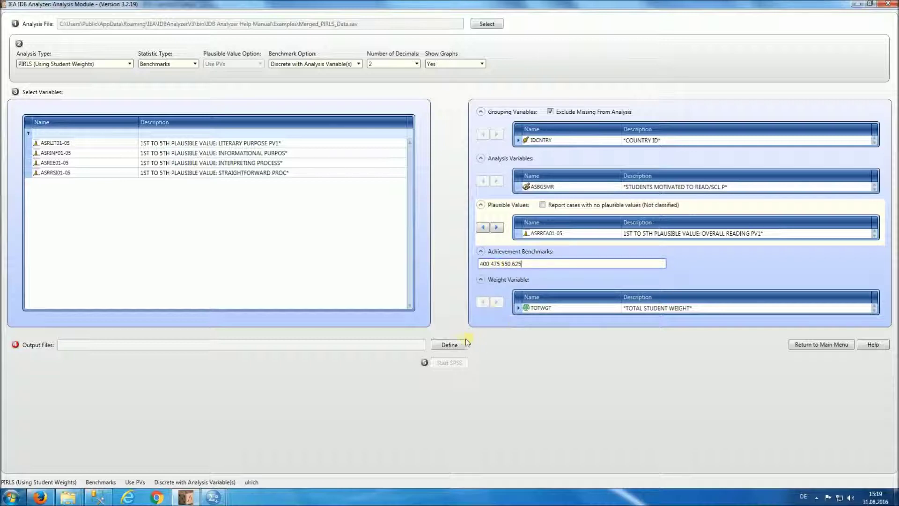
pyautogui.click(451, 345)
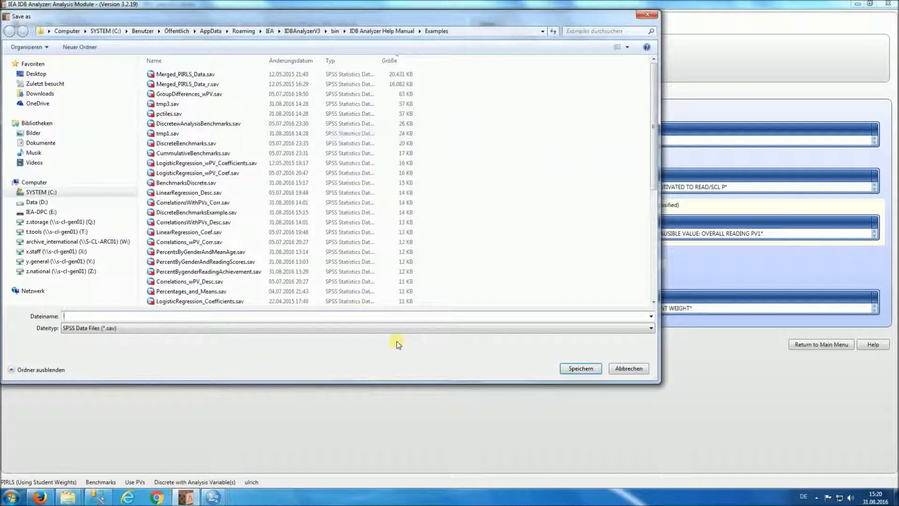
# Enter the output file name BenchmarksDiscretewAnalysisVariable, correcting a typo, and save it to Examples.
pyautogui.write('BenchmarksDiscrete')
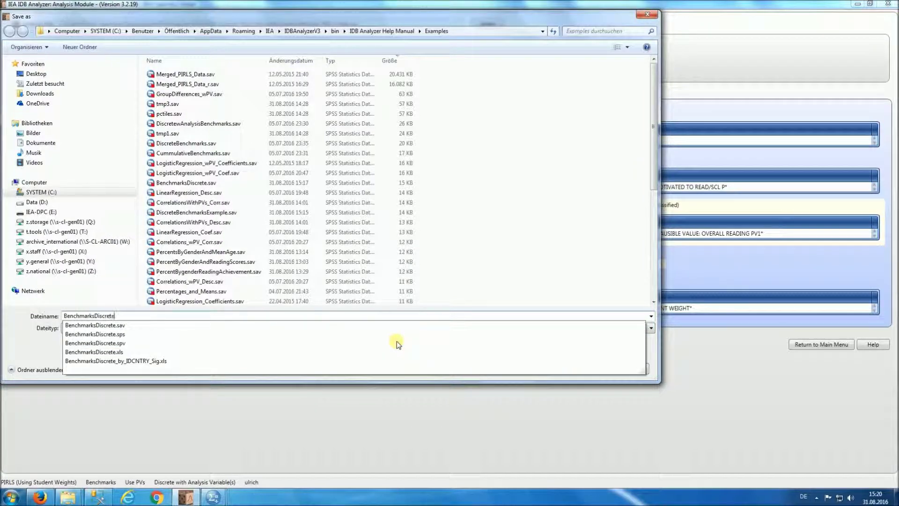
pyautogui.write('WAn')
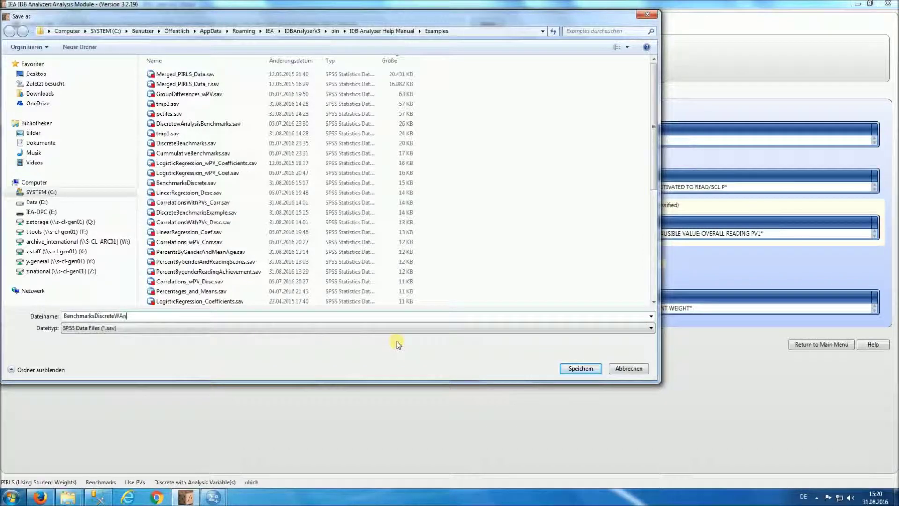
pyautogui.press('BackSpace')
pyautogui.press('BackSpace')
pyautogui.press('BackSpace')
pyautogui.write('wAnalysisVariable')
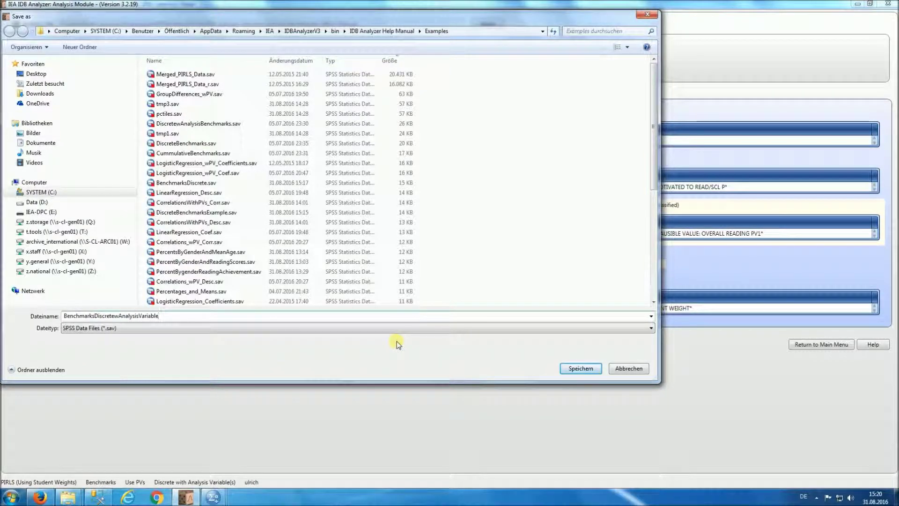
pyautogui.press('Return')
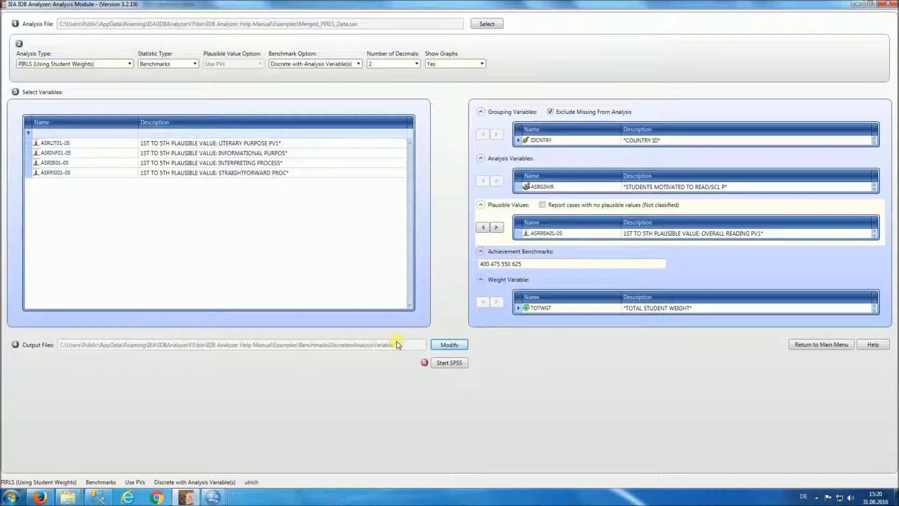
# Launch SPSS with the generated benchmark syntax and run all of it.
pyautogui.click(447, 362)
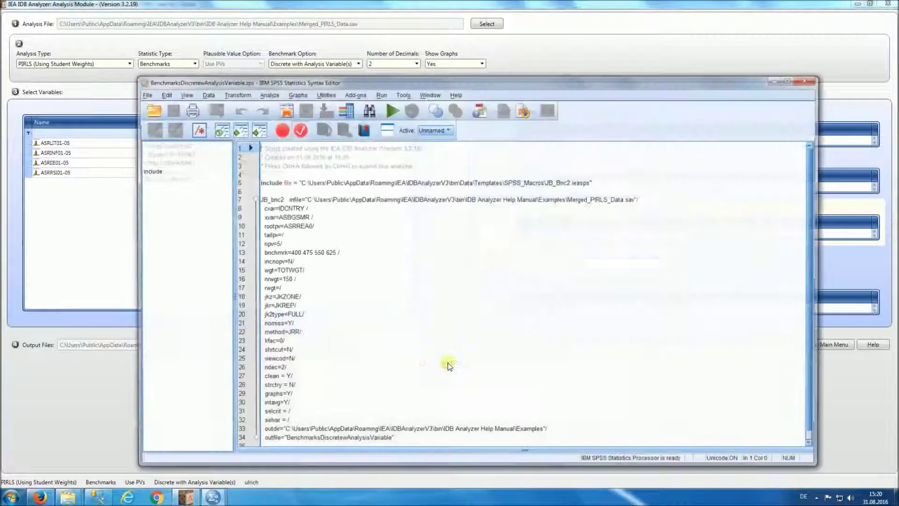
pyautogui.click(380, 94)
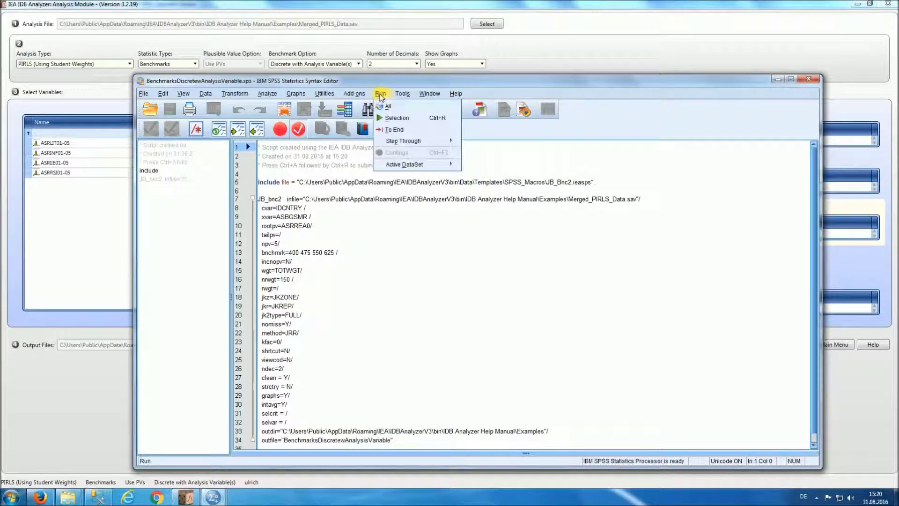
pyautogui.click(394, 111)
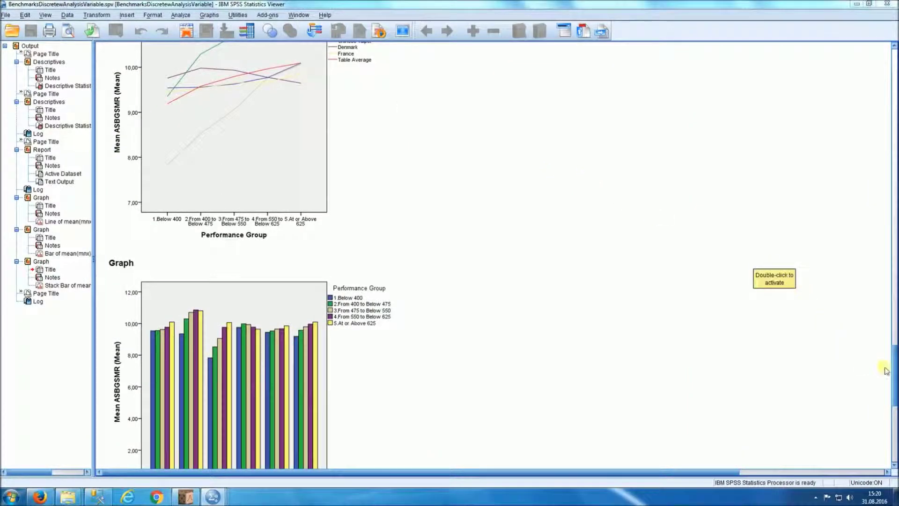
pyautogui.moveTo(894, 375); pyautogui.dragTo(894, 176)
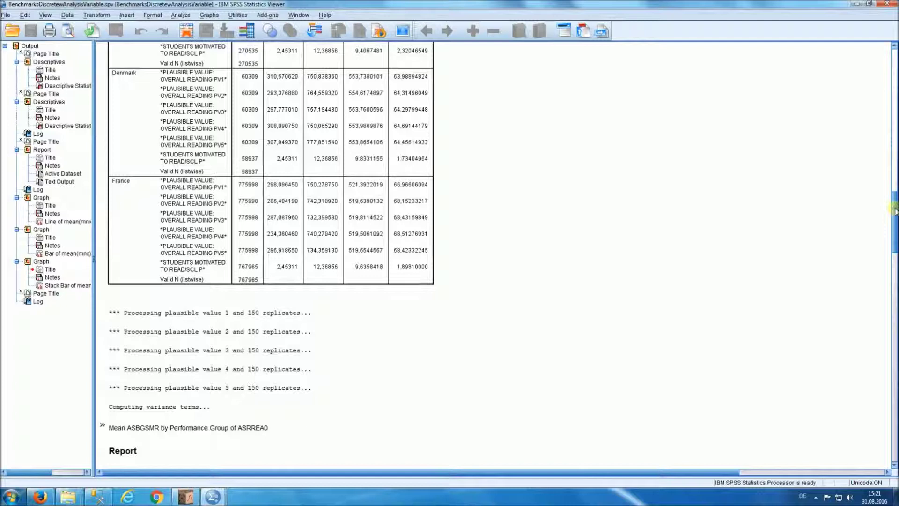
pyautogui.click(232, 302)
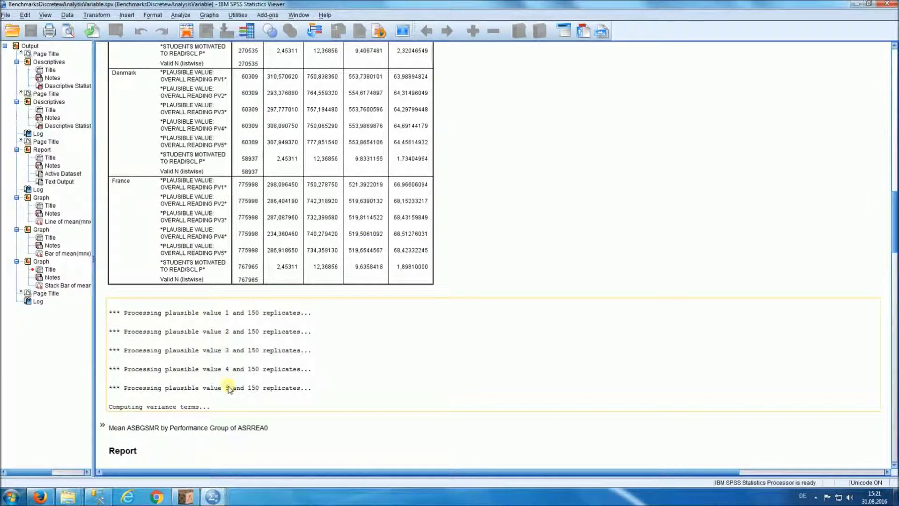
pyautogui.click(572, 286)
pyautogui.moveTo(895, 205); pyautogui.dragTo(894, 263)
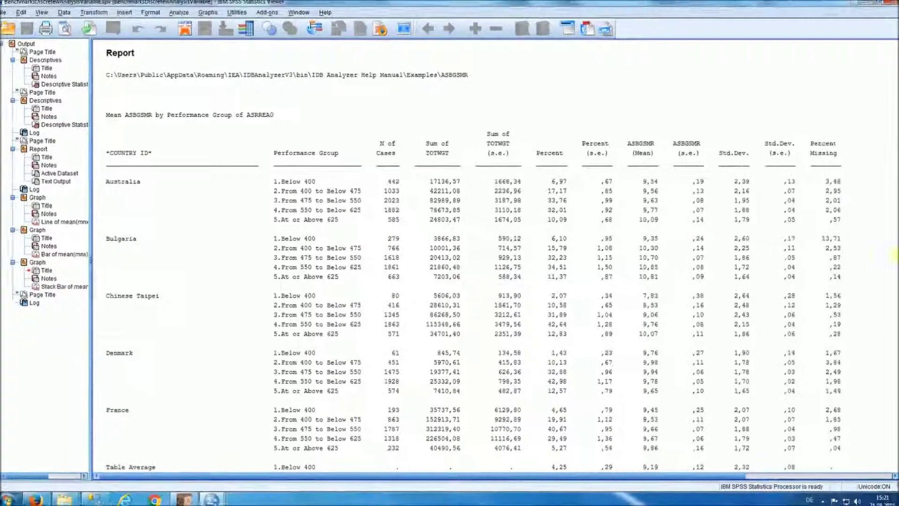
pyautogui.moveTo(893, 265); pyautogui.dragTo(894, 345)
pyautogui.click(204, 177)
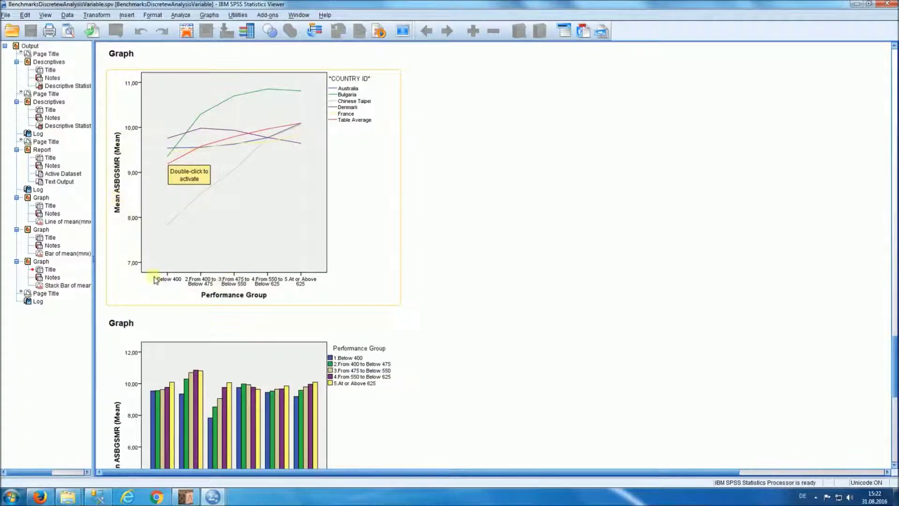
pyautogui.click(562, 276)
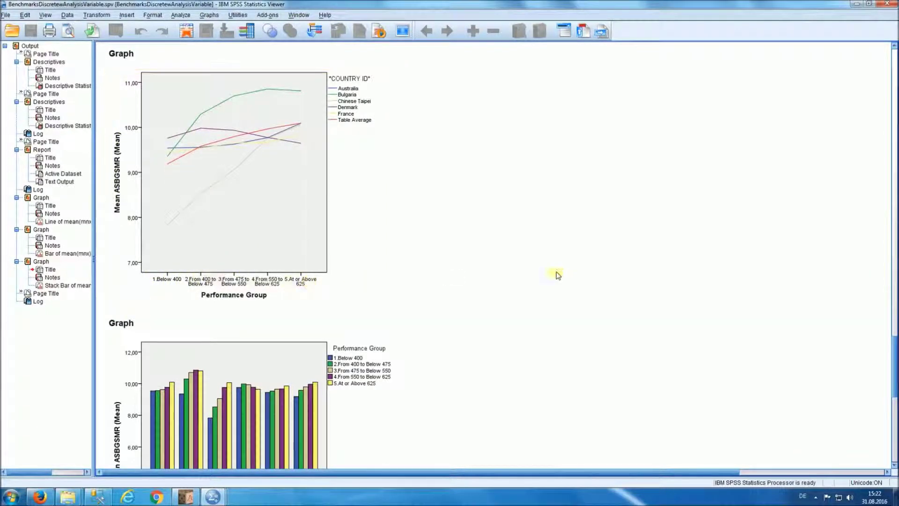
pyautogui.moveTo(895, 345); pyautogui.dragTo(895, 382)
pyautogui.click(305, 265)
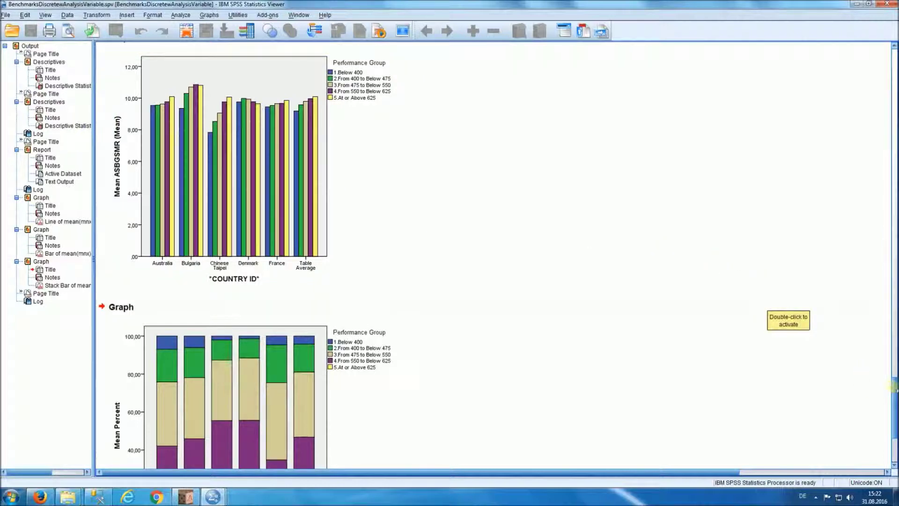
pyautogui.moveTo(893, 387); pyautogui.dragTo(893, 407)
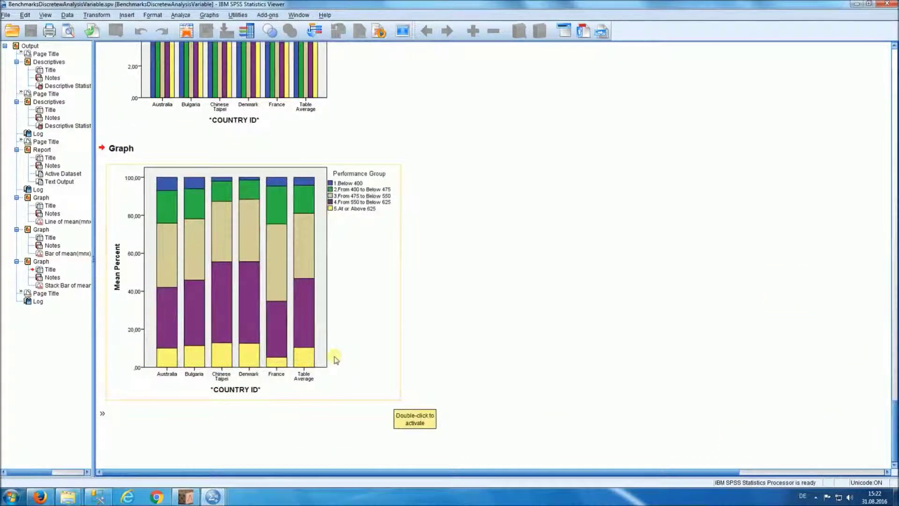
pyautogui.click(304, 345)
pyautogui.click(156, 406)
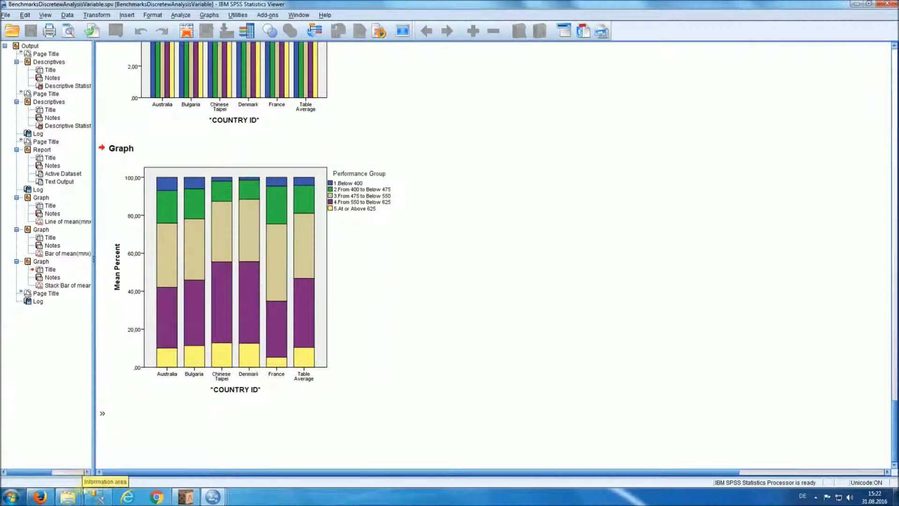
pyautogui.moveTo(74, 497)
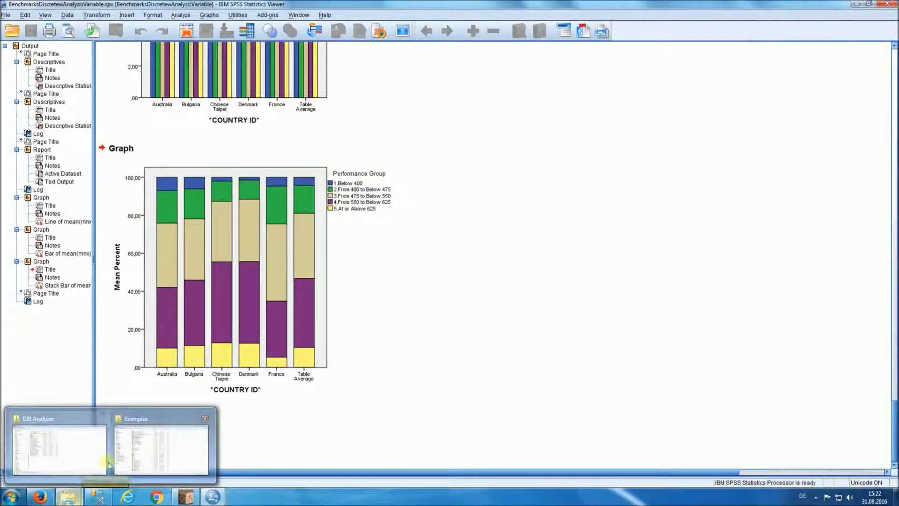
# Open BenchmarksDiscretewAnalysisVariable.xls in Excel from the Examples folder.
pyautogui.click(158, 450)
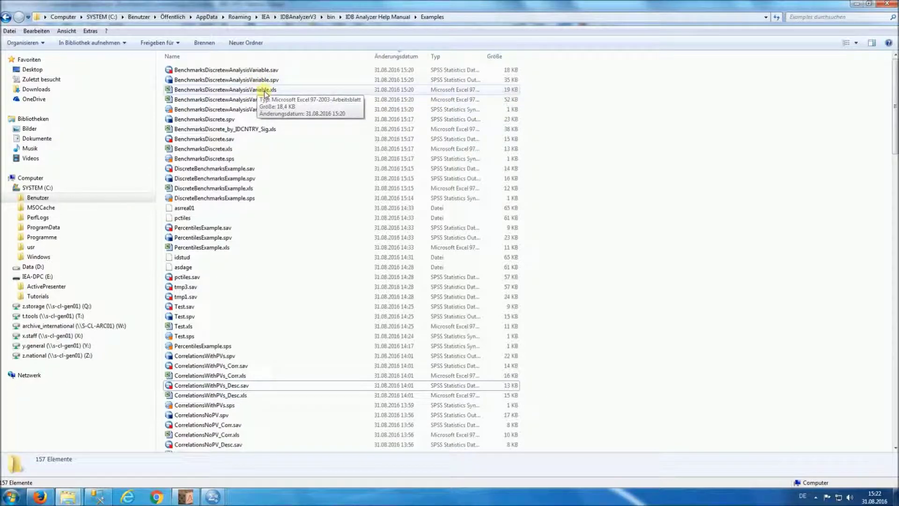
pyautogui.click(265, 90)
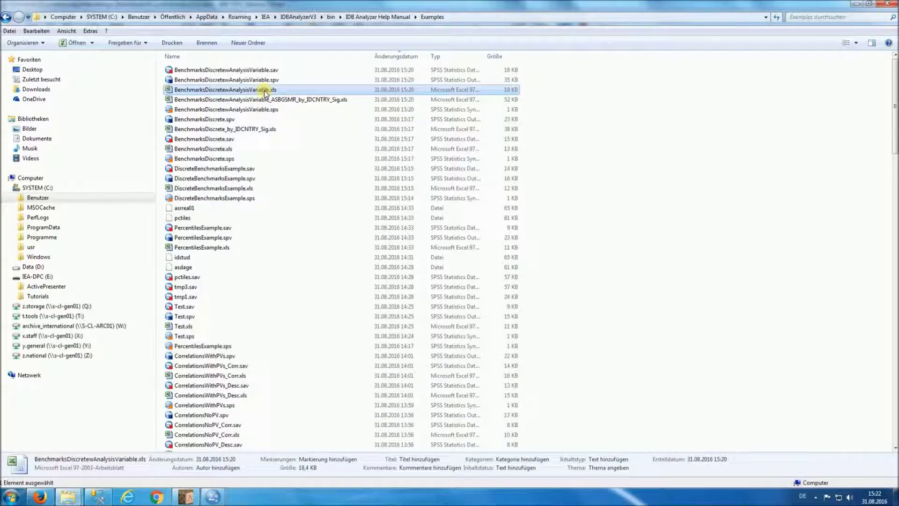
pyautogui.doubleClick(265, 89)
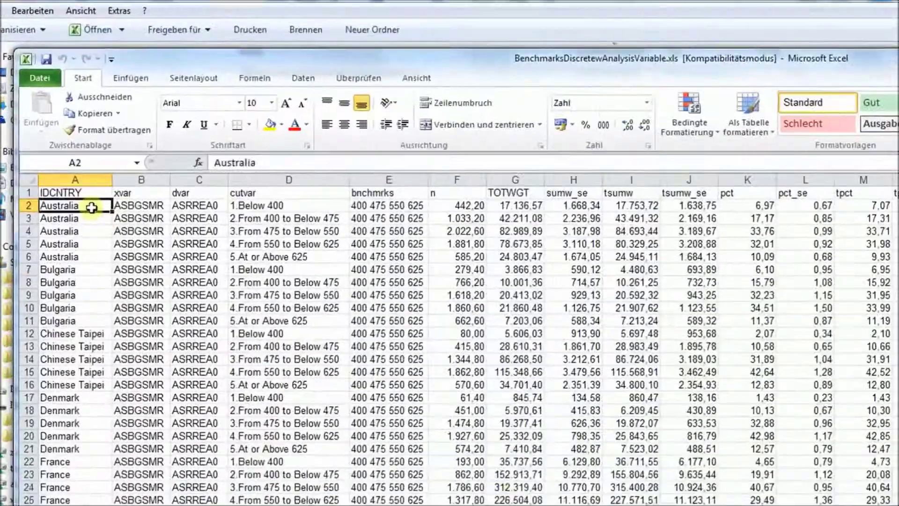
# Highlight Australia's rows, groups, case counts and statistics, then return to Explorer.
pyautogui.moveTo(91, 207); pyautogui.dragTo(78, 232)
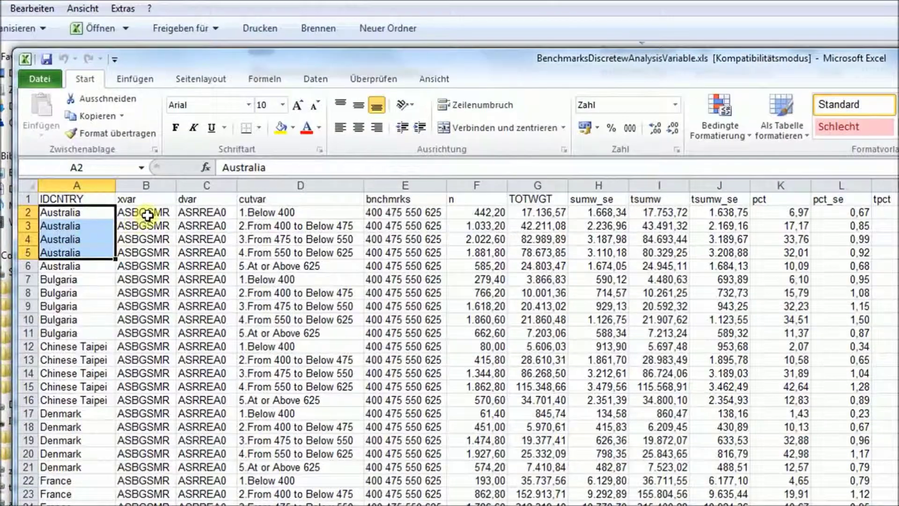
pyautogui.moveTo(135, 206); pyautogui.dragTo(203, 265)
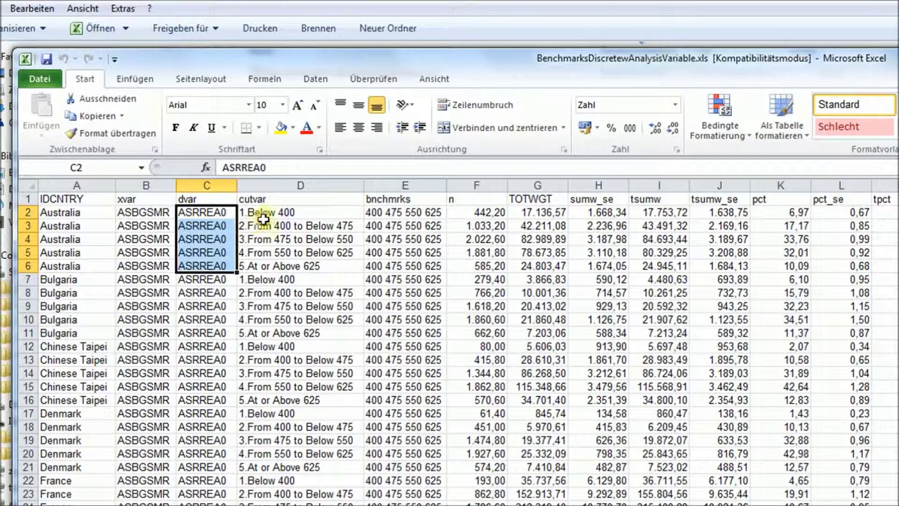
pyautogui.moveTo(272, 215); pyautogui.dragTo(283, 267)
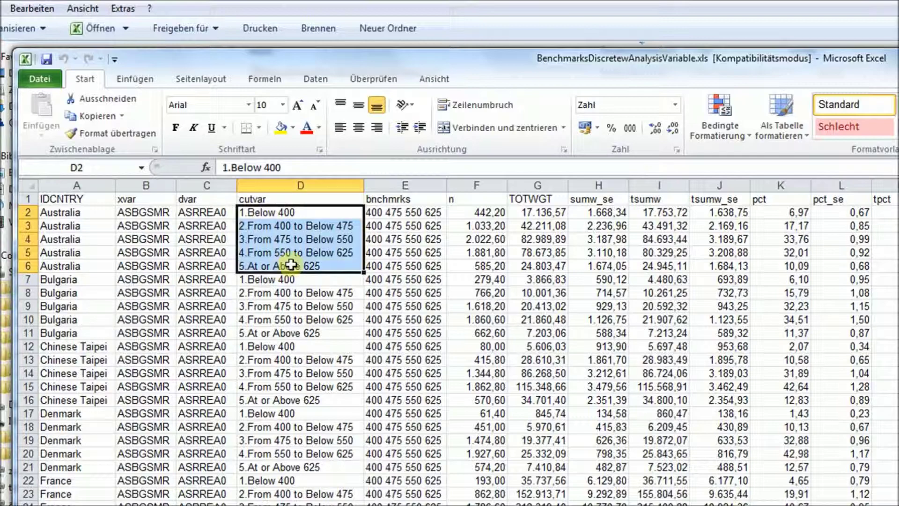
pyautogui.moveTo(484, 214); pyautogui.dragTo(533, 266)
pyautogui.moveTo(301, 252); pyautogui.dragTo(895, 252)
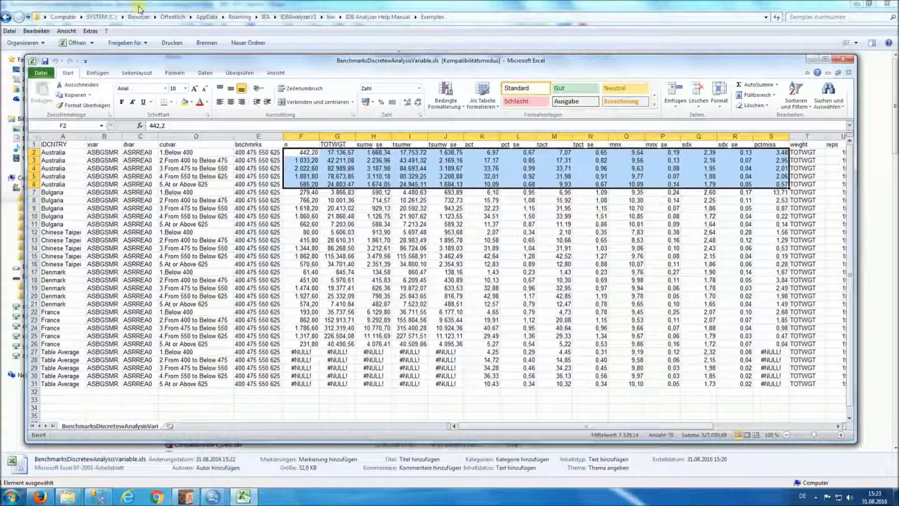
pyautogui.click(139, 8)
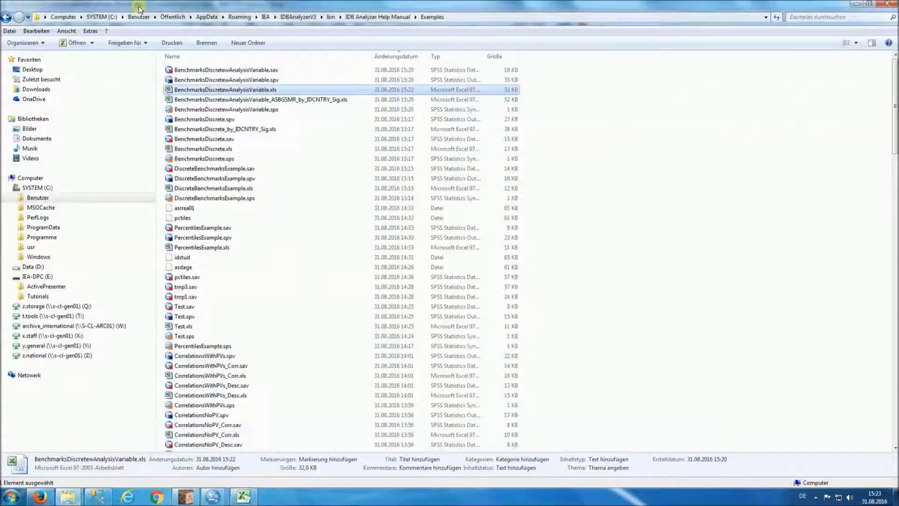
# Open the _ASBGSMR_by_IDCNTRY_Sig.xls workbook and inspect cells B2, D2, F2, I2 and P2.
pyautogui.doubleClick(321, 100)
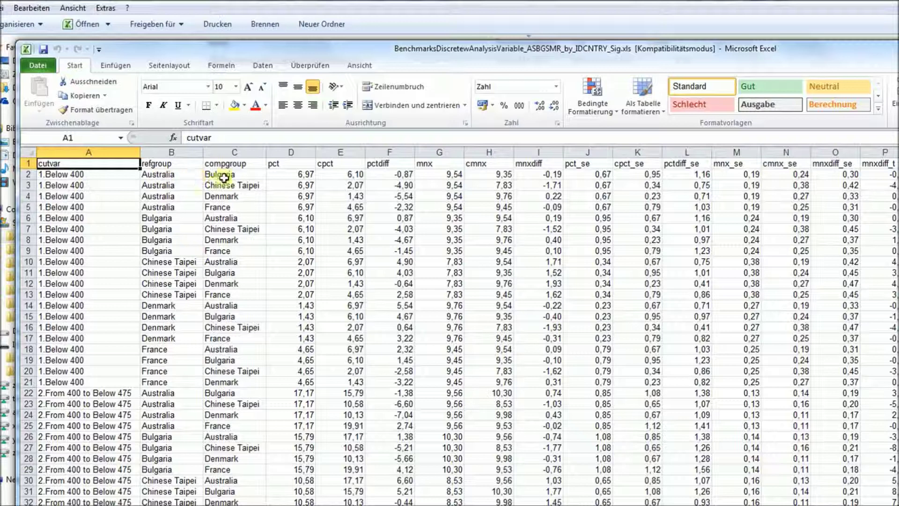
pyautogui.click(165, 177)
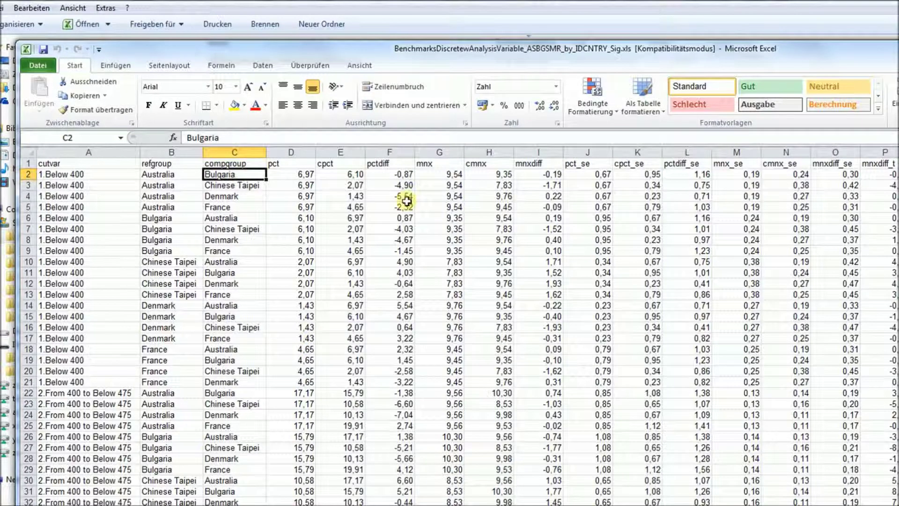
pyautogui.click(300, 174)
pyautogui.click(385, 173)
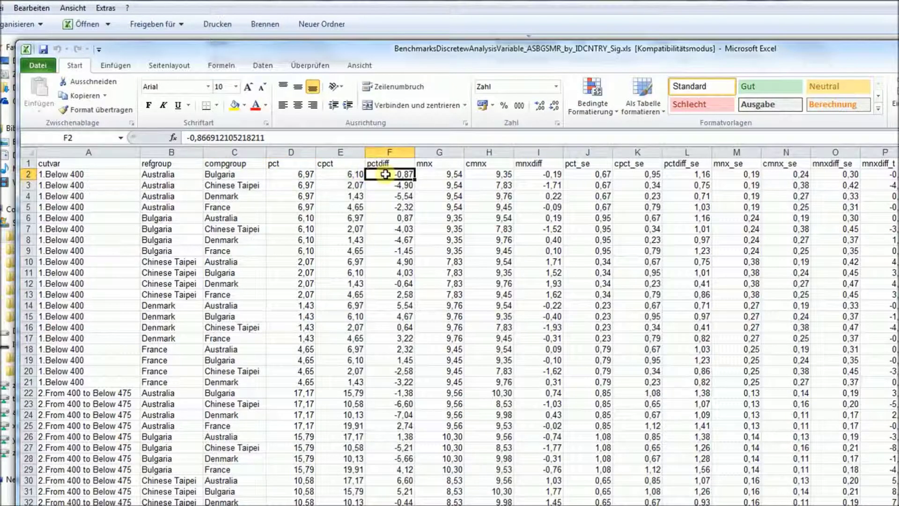
pyautogui.click(542, 176)
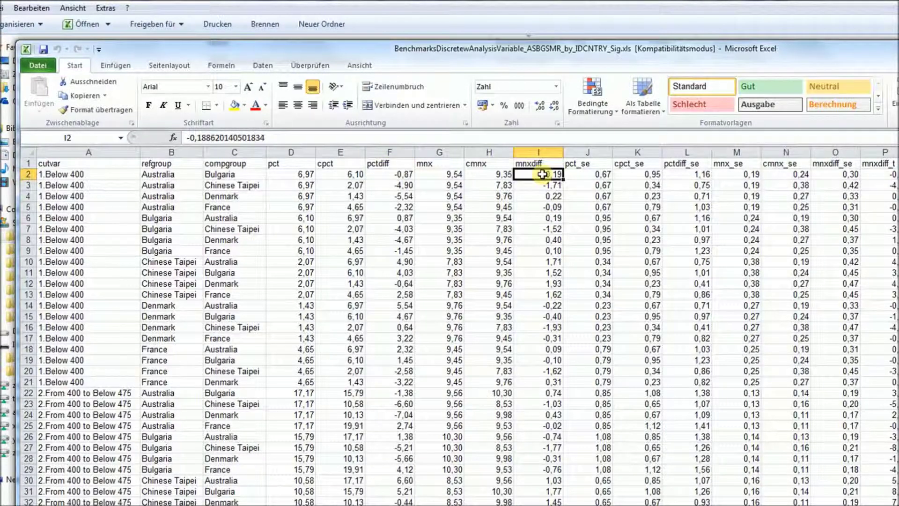
pyautogui.click(874, 174)
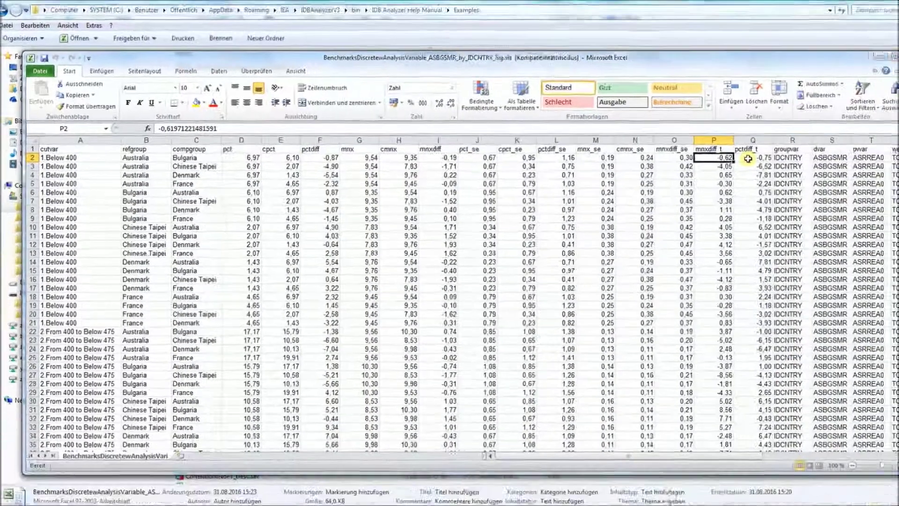